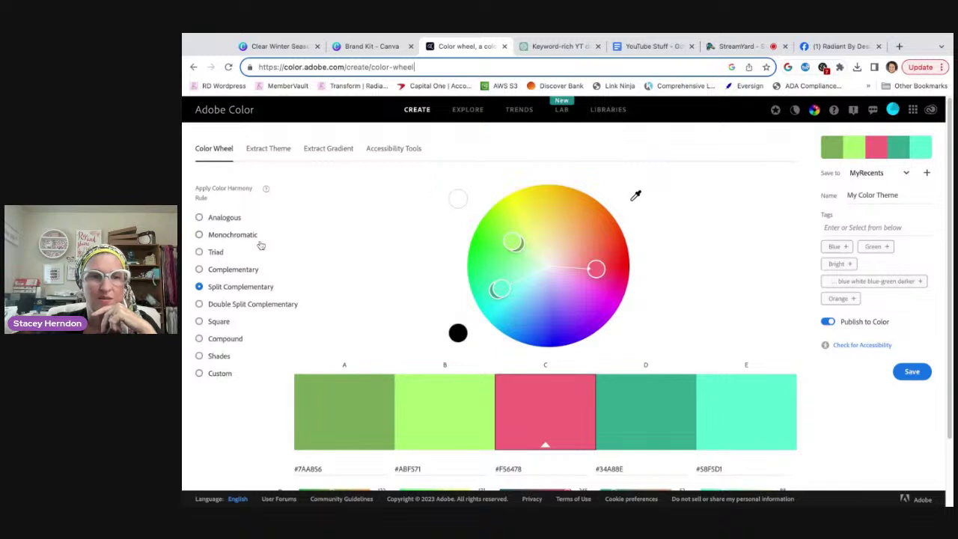
# - Apply the Complementary harmony rule and move the base color to a light blue on the wheel
pyautogui.click(200, 269)
pyautogui.click(202, 271)
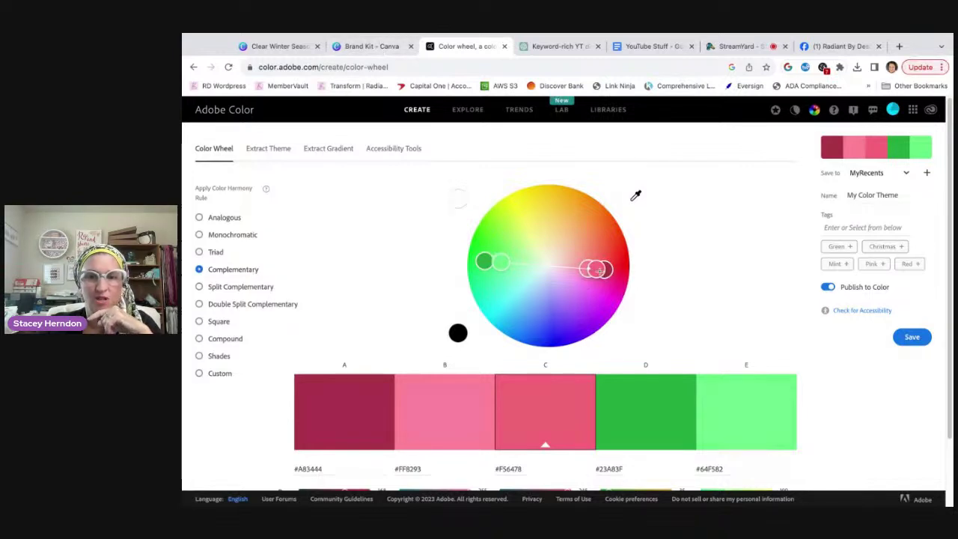
pyautogui.moveTo(596, 269); pyautogui.dragTo(535, 301)
pyautogui.scroll(-2, 555, 410)
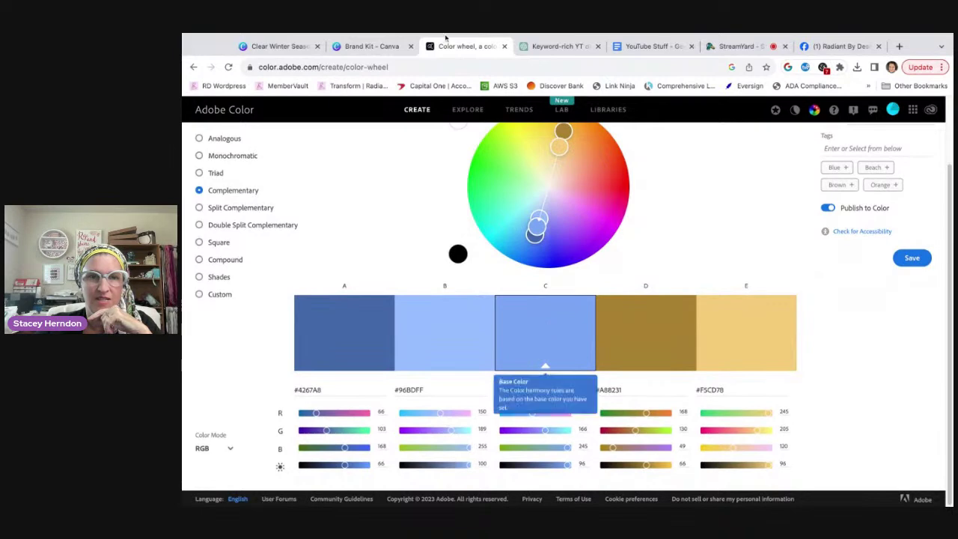
# - Switch to the Canva Brand Kit and create a new Instagram Post (Square) design
pyautogui.click(384, 46)
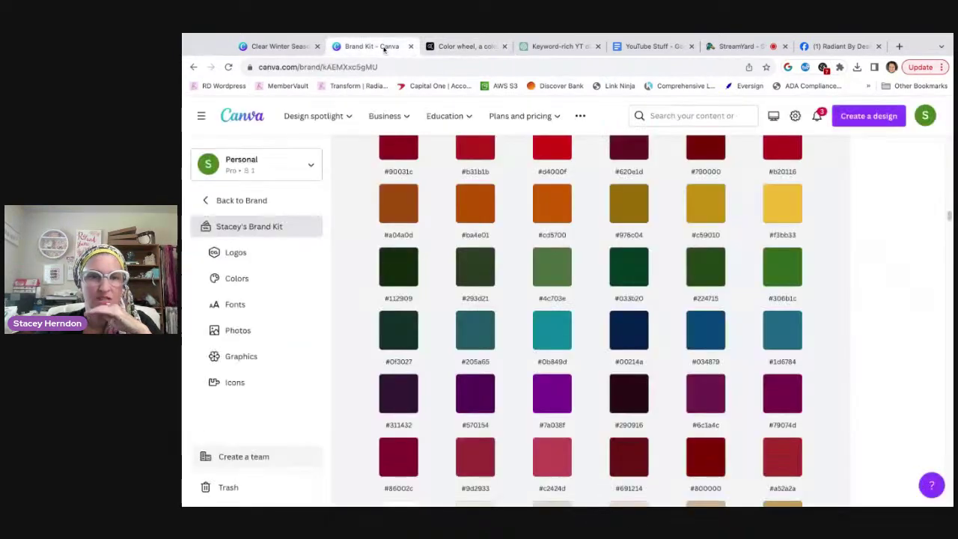
pyautogui.scroll(1, 375, 259)
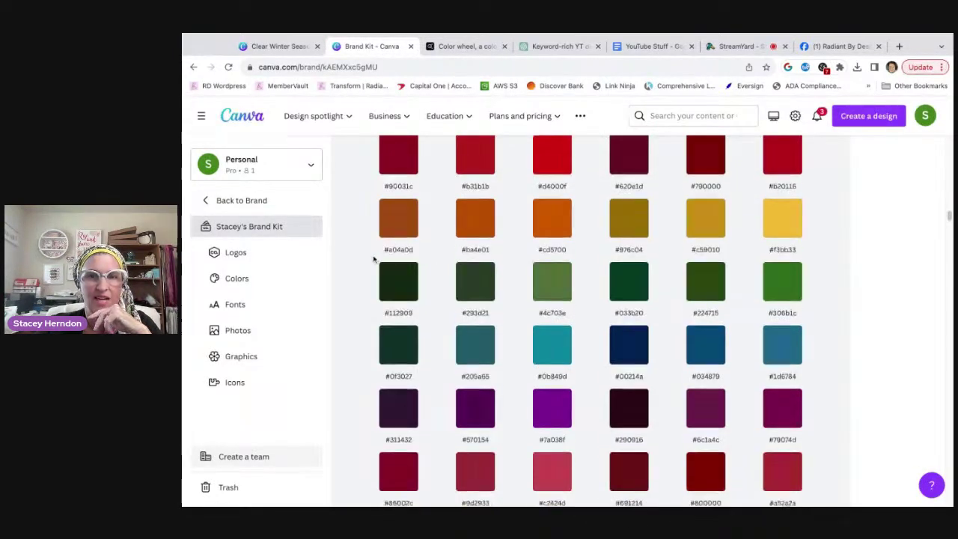
pyautogui.scroll(15, 375, 259)
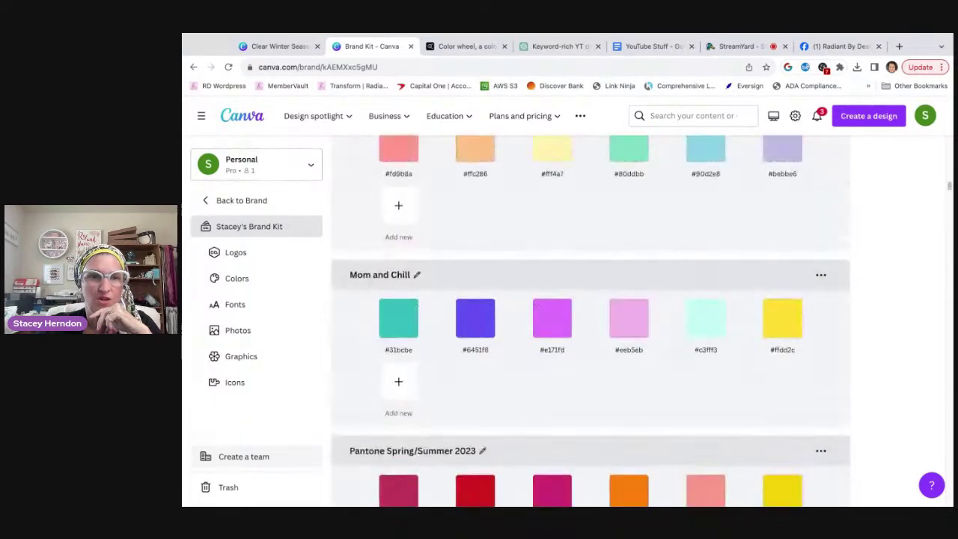
pyautogui.scroll(4, 591, 322)
pyautogui.click(867, 115)
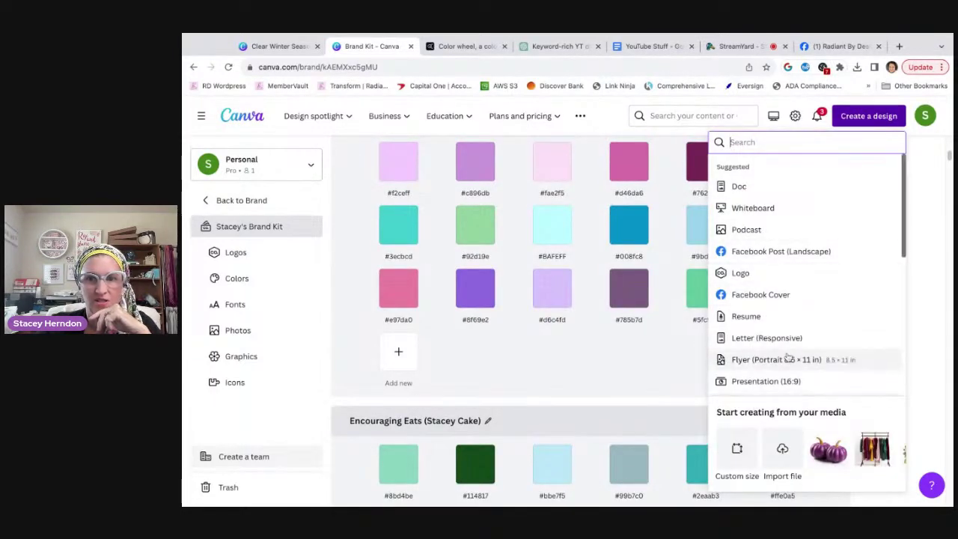
pyautogui.write('I')
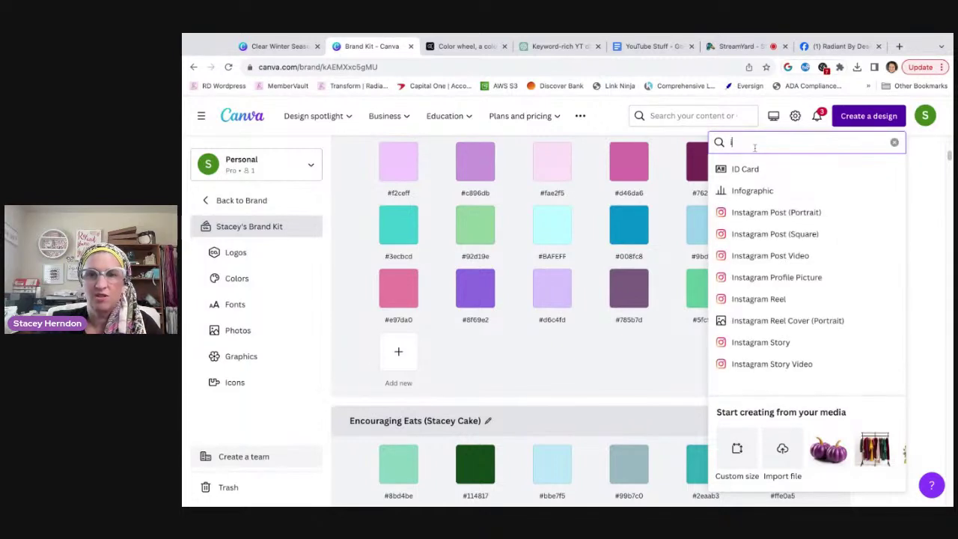
pyautogui.click(799, 235)
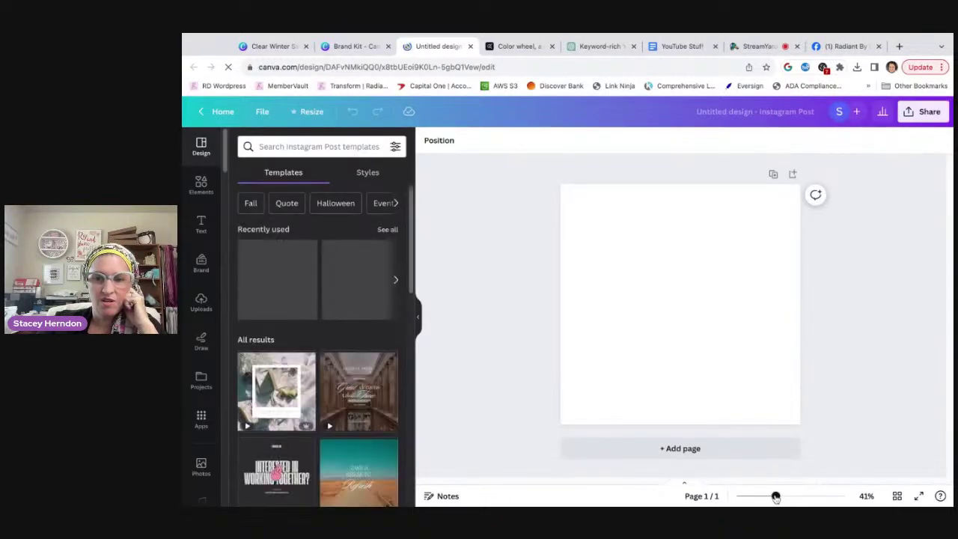
# - Fill the blank page's background with the medium purple from the Warm Autumn brand palette
pyautogui.moveTo(775, 496); pyautogui.dragTo(779, 496)
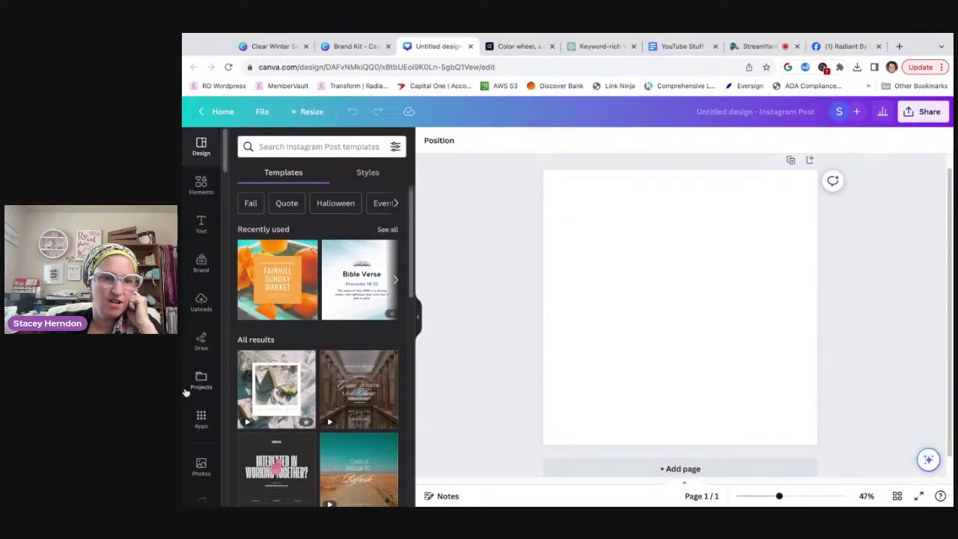
pyautogui.click(571, 263)
pyautogui.click(429, 143)
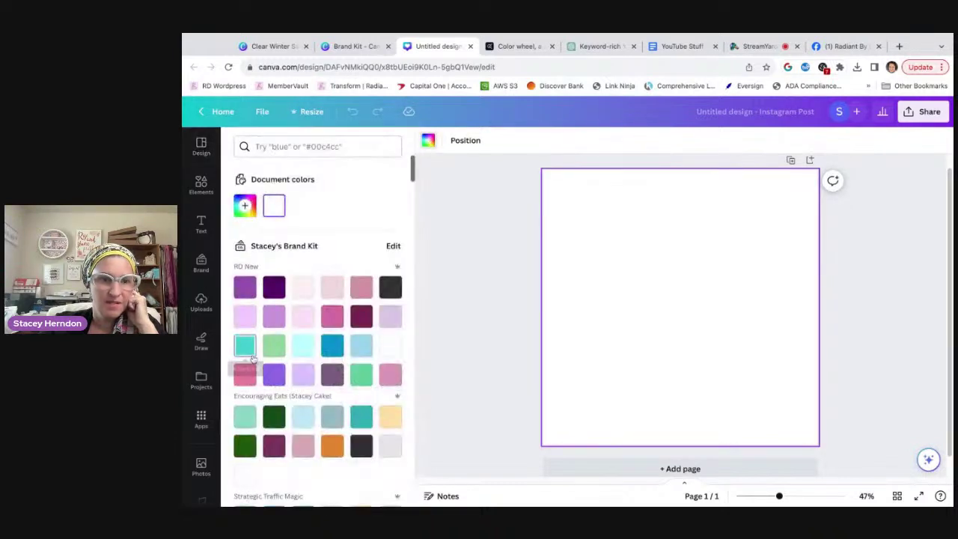
pyautogui.scroll(-1, 329, 351)
pyautogui.scroll(-2, 323, 347)
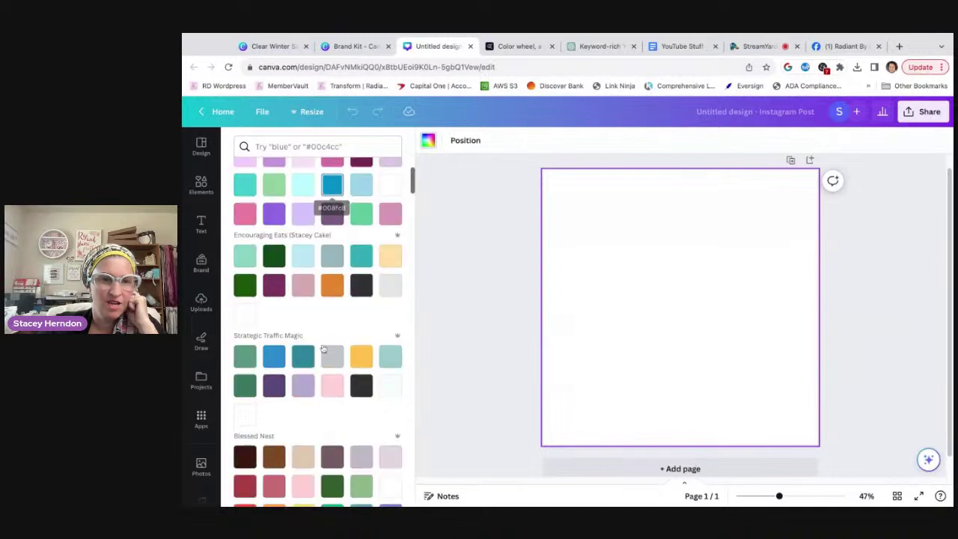
pyautogui.scroll(-4, 329, 329)
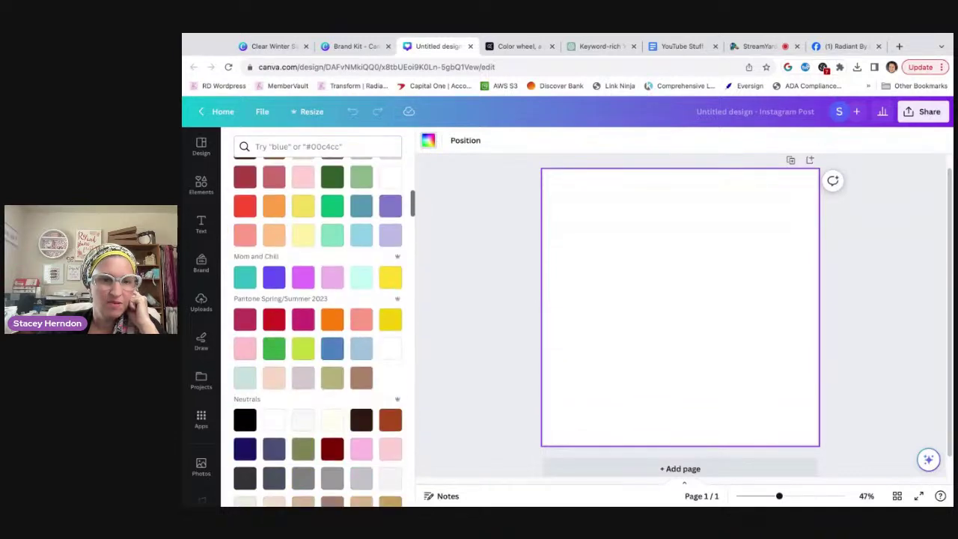
pyautogui.scroll(-5, 332, 247)
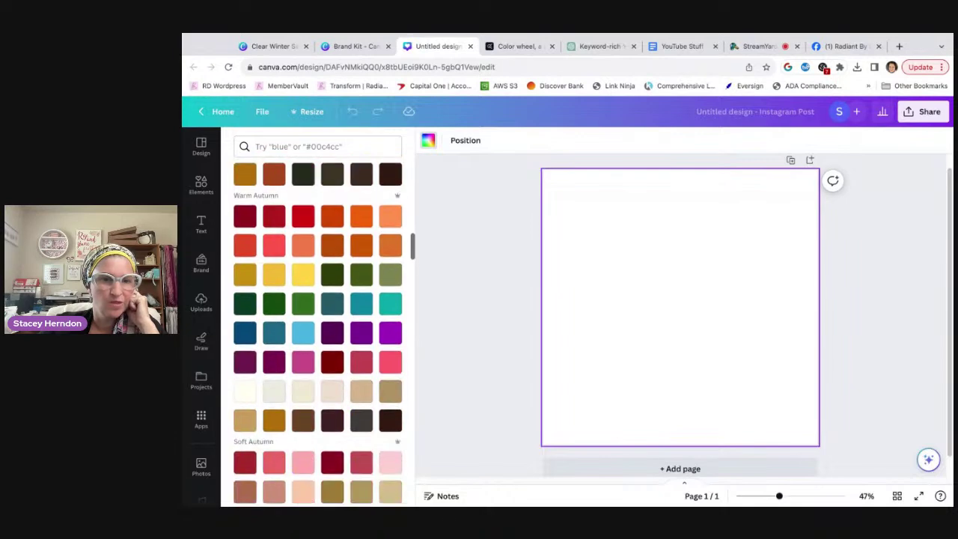
pyautogui.click(362, 334)
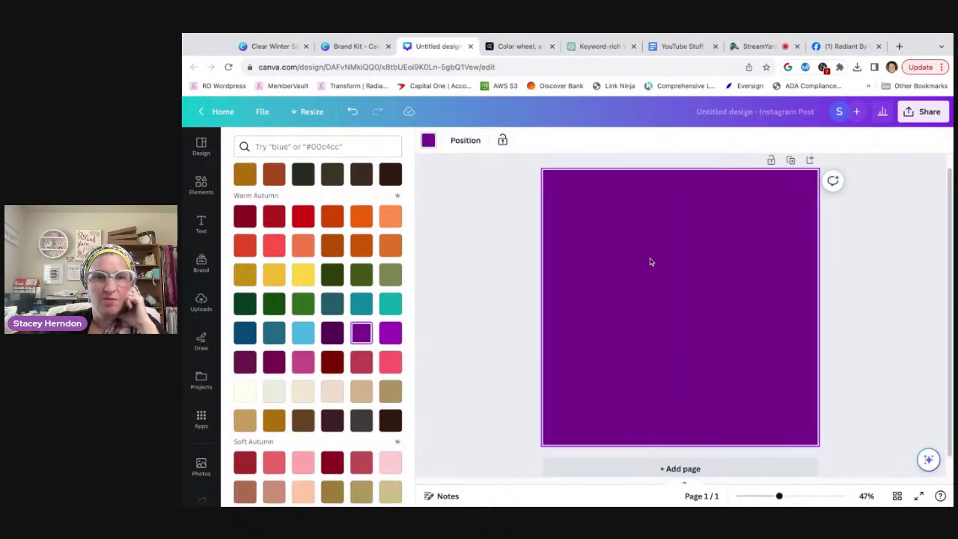
# - Copy the background's hex code and set the base color to #7A038F in the Adobe Color wheel
pyautogui.scroll(8, 396, 302)
pyautogui.scroll(5, 397, 302)
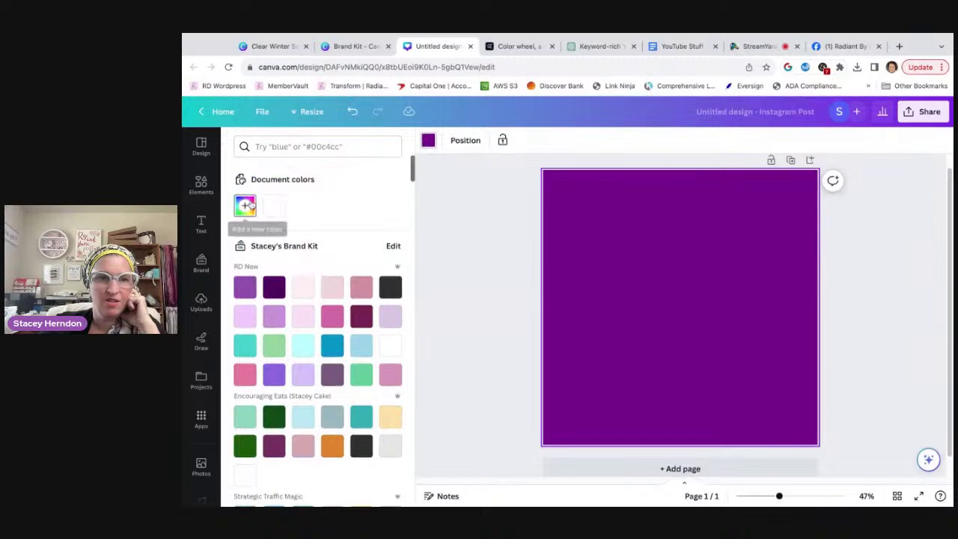
pyautogui.click(245, 206)
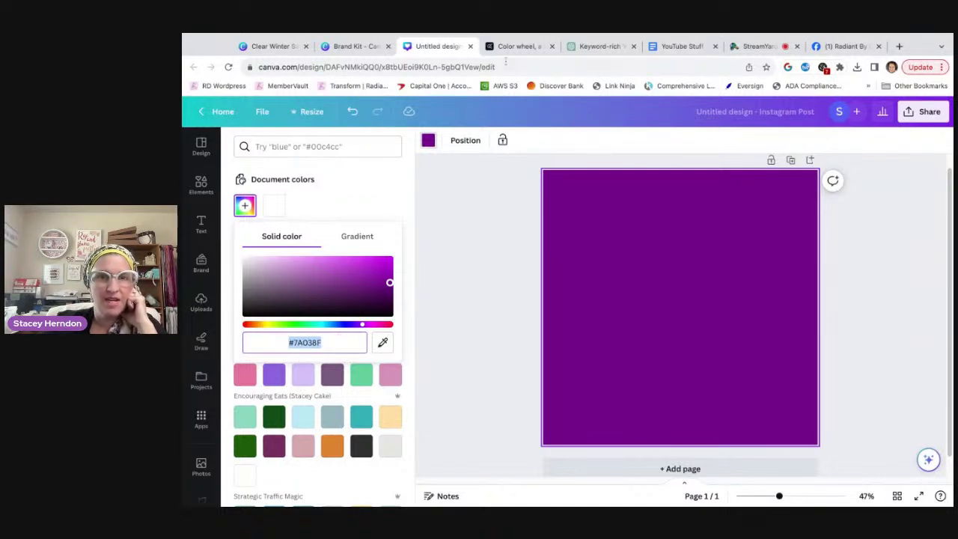
pyautogui.click(510, 47)
pyautogui.click(528, 393)
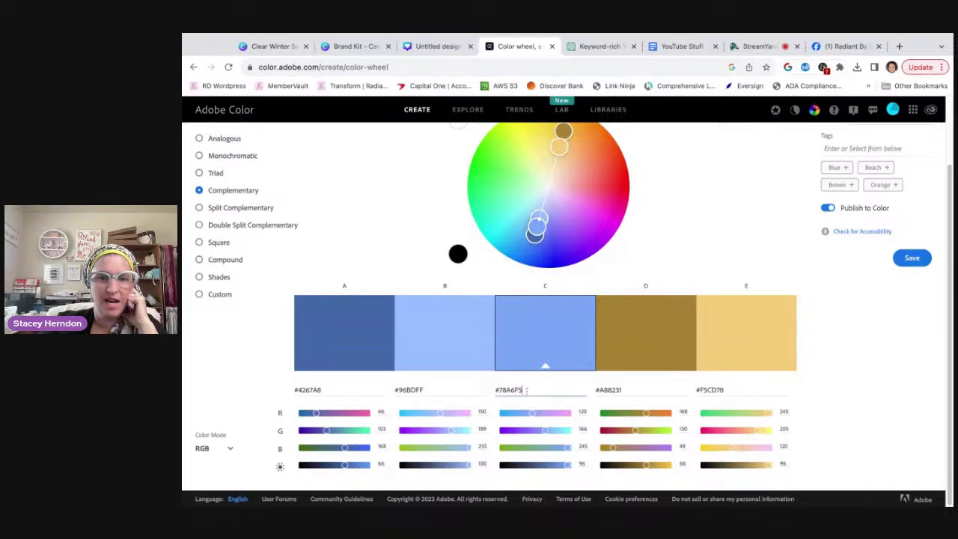
pyautogui.write('#7A03BF')
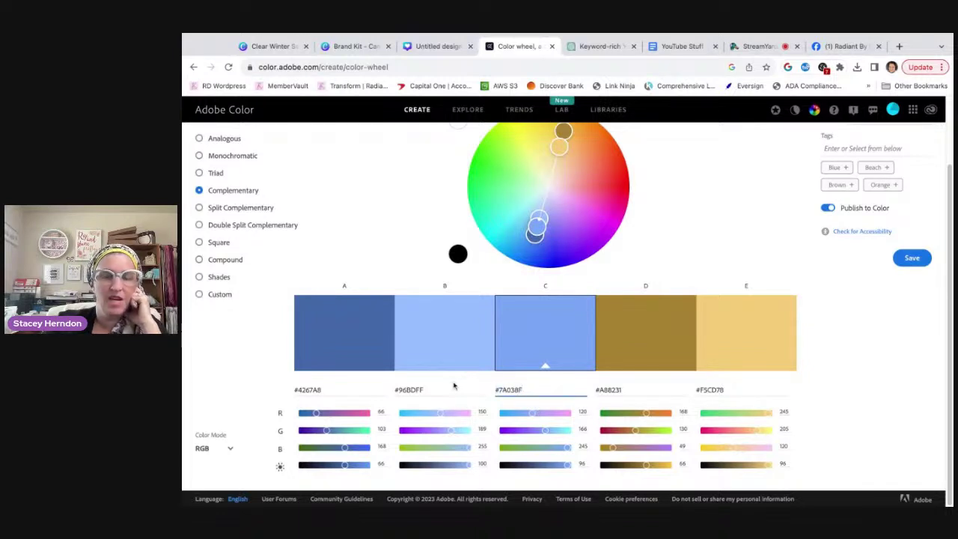
pyautogui.click(543, 325)
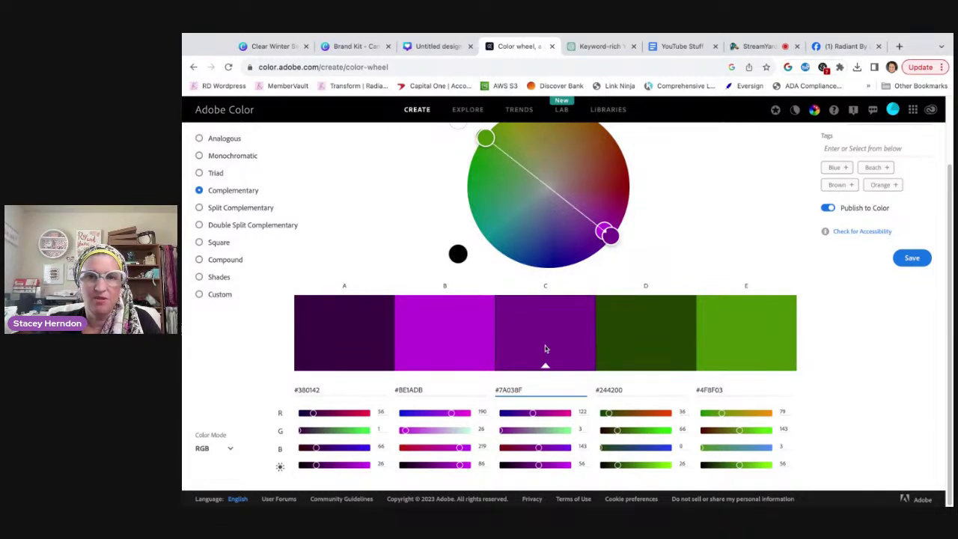
# - Return to the Canva design and add a circle shape to the purple page
pyautogui.click(430, 46)
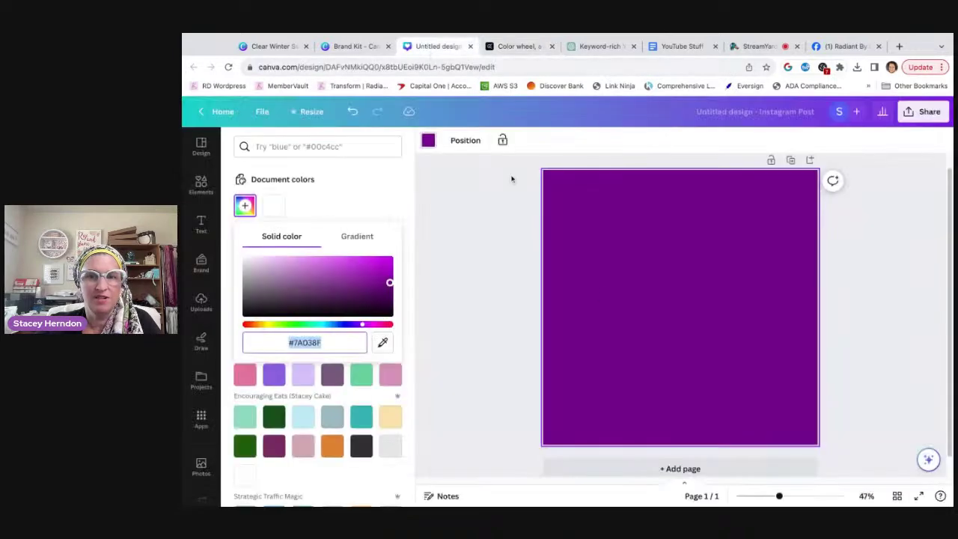
pyautogui.click(684, 406)
pyautogui.click(201, 184)
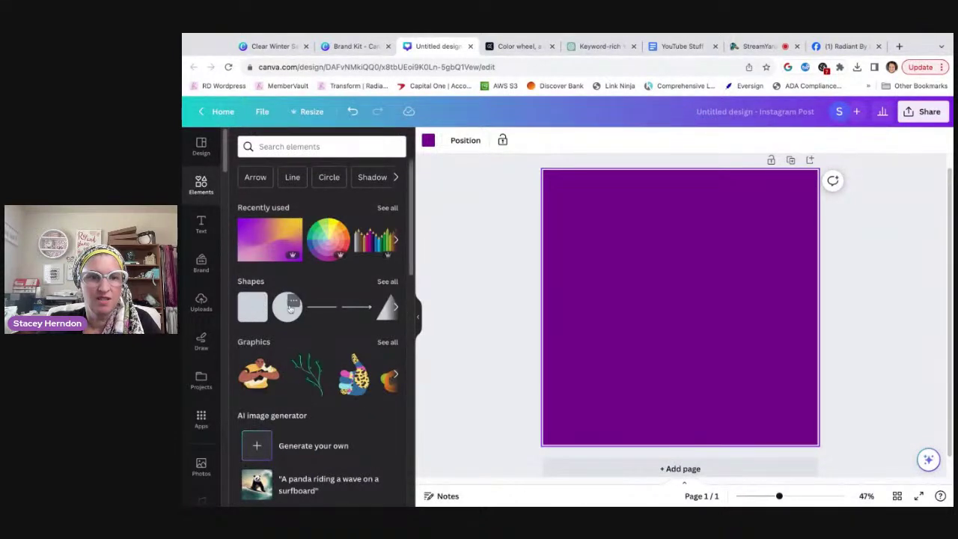
pyautogui.click(293, 300)
pyautogui.click(285, 309)
pyautogui.click(285, 309)
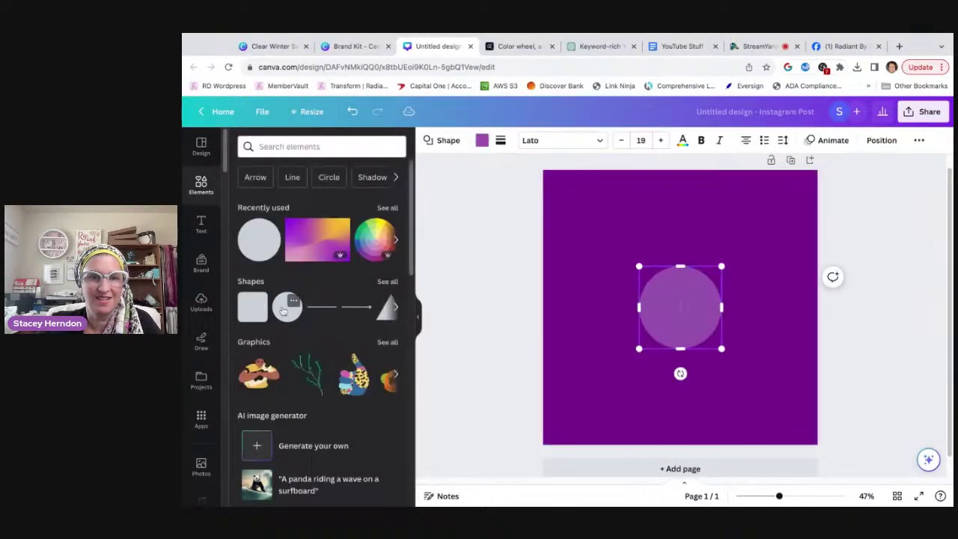
# - Enlarge the circle to about 70% of the page width and center it on the page
pyautogui.moveTo(638, 265); pyautogui.dragTo(570, 196)
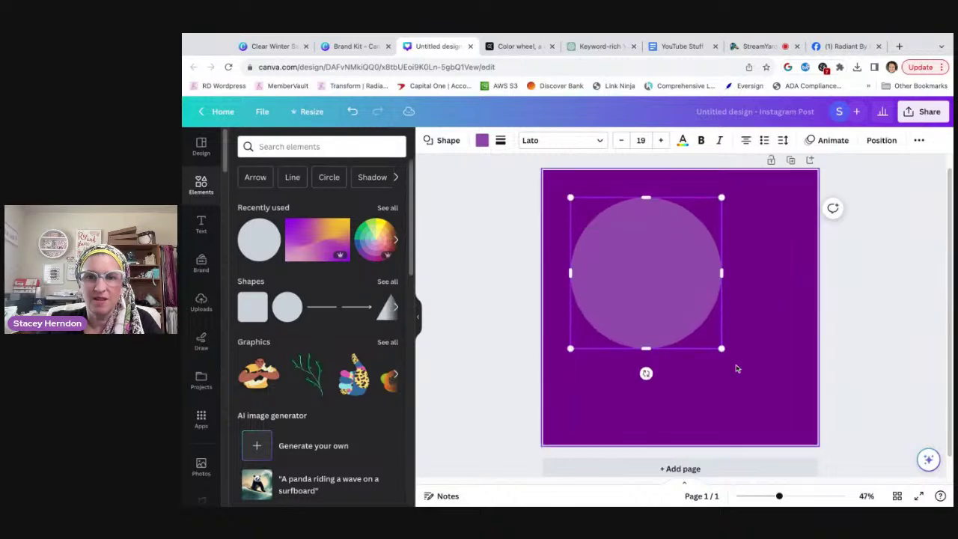
pyautogui.moveTo(722, 348); pyautogui.dragTo(759, 387)
pyautogui.moveTo(675, 317)
pyautogui.mouseDown()
pyautogui.moveTo(683, 332)
pyautogui.moveTo(665, 315)
pyautogui.mouseUp()
# - Copy the dark green #244200 from the Adobe Color palette and apply it to the Canva circle
pyautogui.click(518, 46)
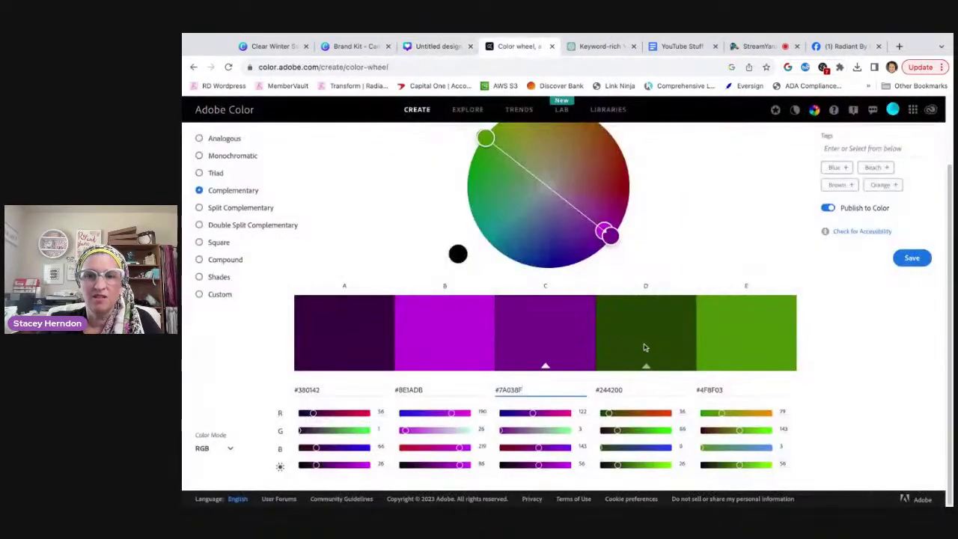
pyautogui.click(610, 389)
pyautogui.hotkey('ctrl', 'c')
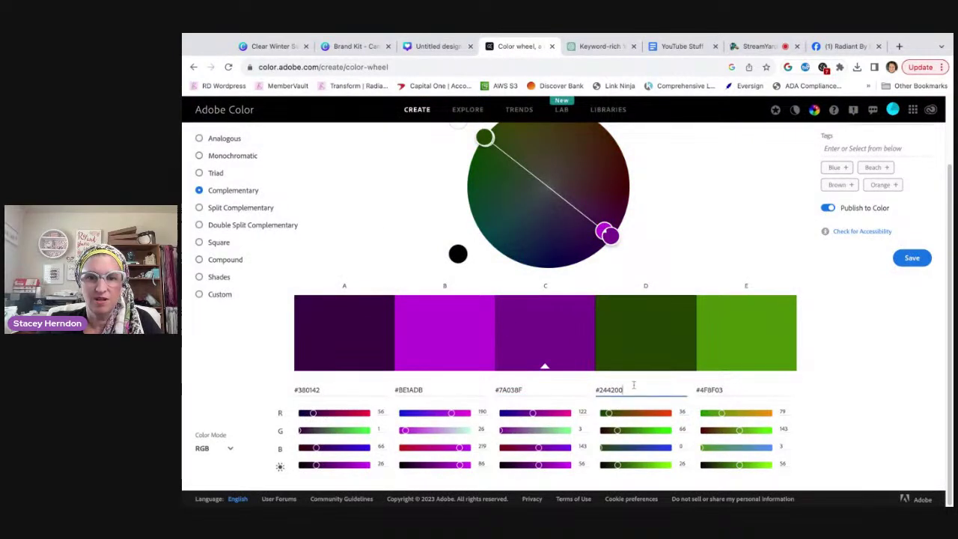
pyautogui.click(437, 47)
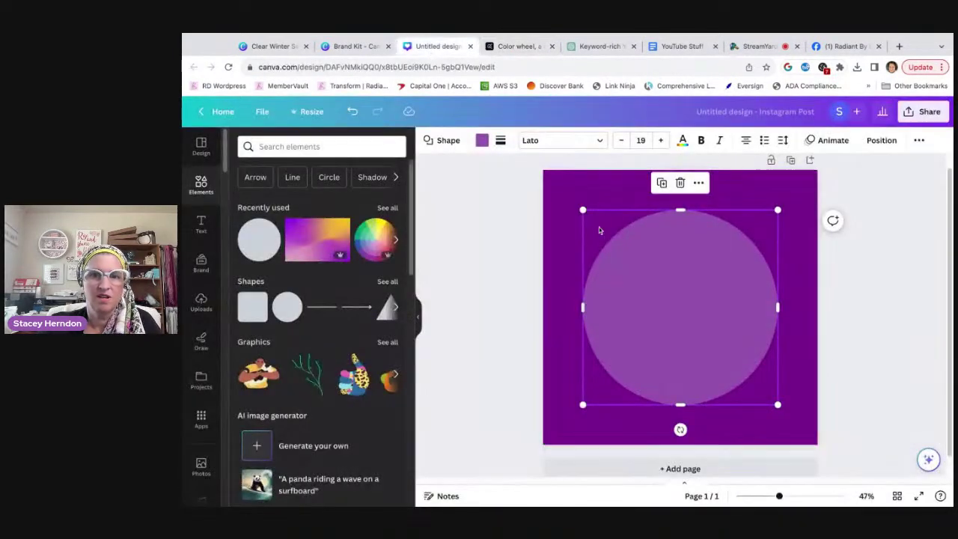
pyautogui.click(483, 140)
pyautogui.hotkey('ctrl', 'v')
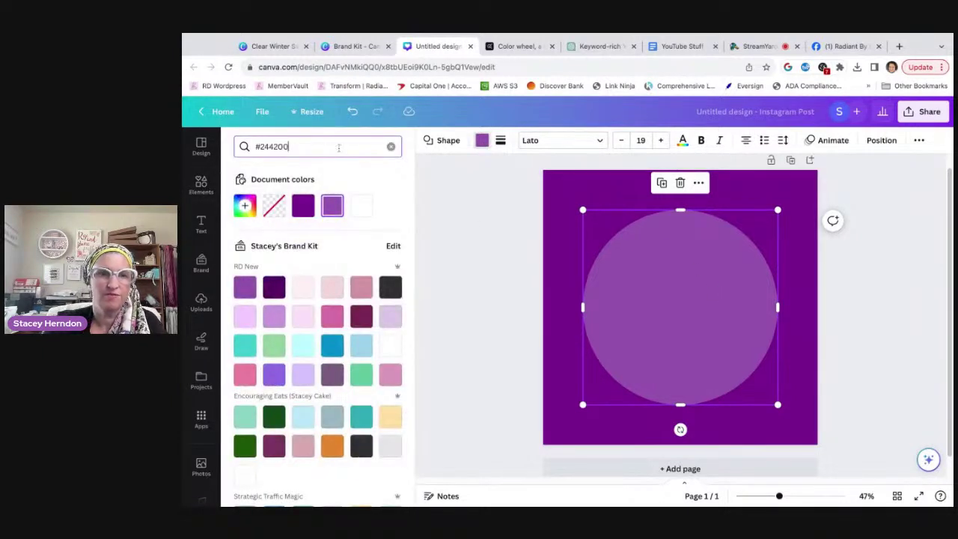
pyautogui.click(240, 196)
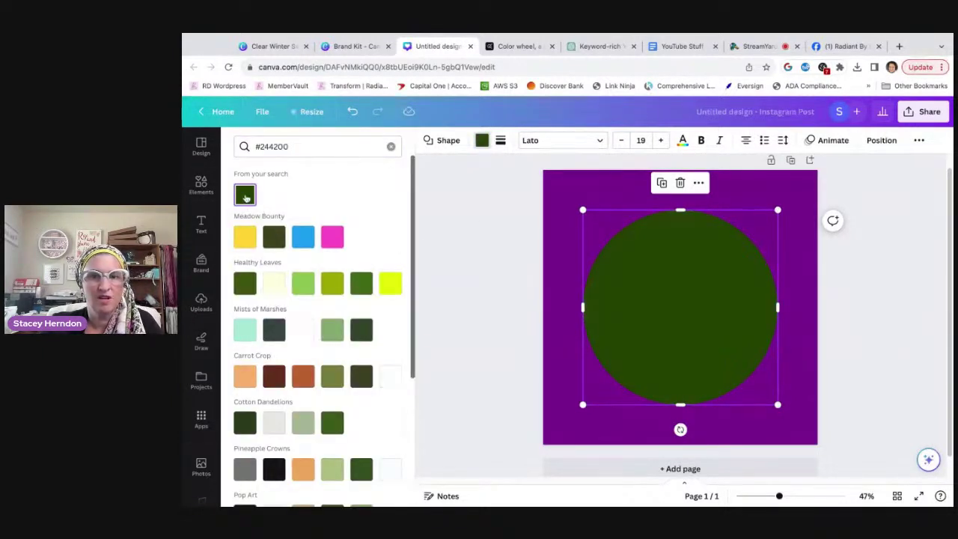
pyautogui.click(868, 287)
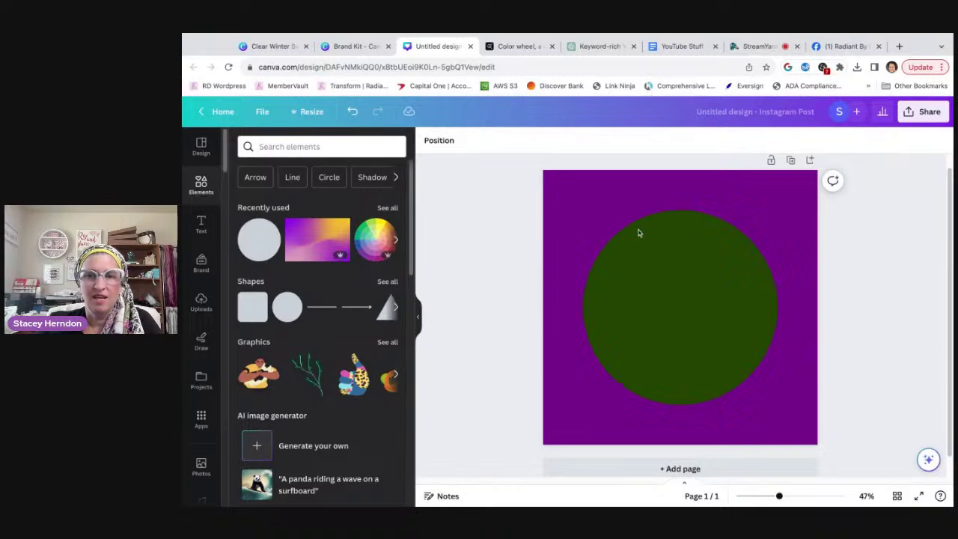
# - Copy the brighter green #4F8F03 from the Adobe Color palette and recolor the Canva circle with it
pyautogui.hotkey('ctrl', 'Tab')
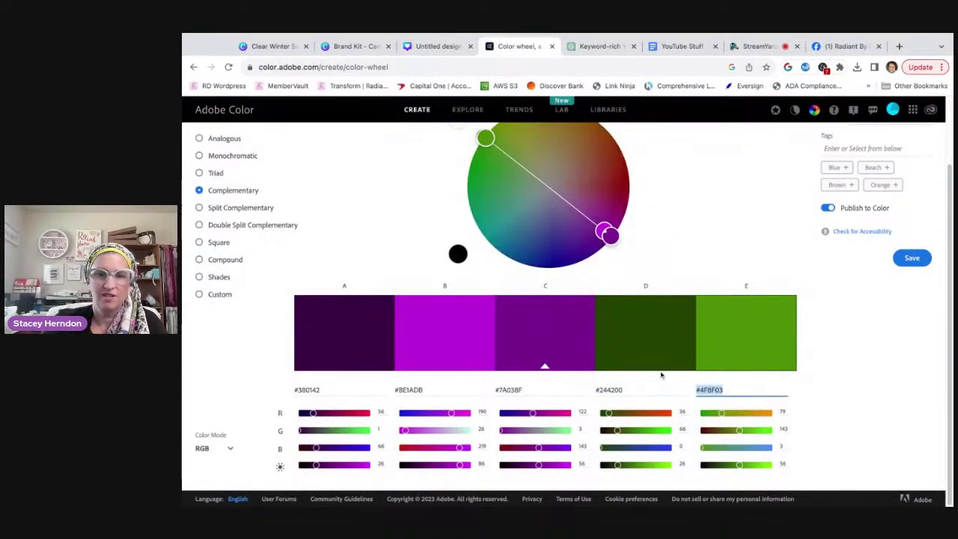
pyautogui.click(440, 46)
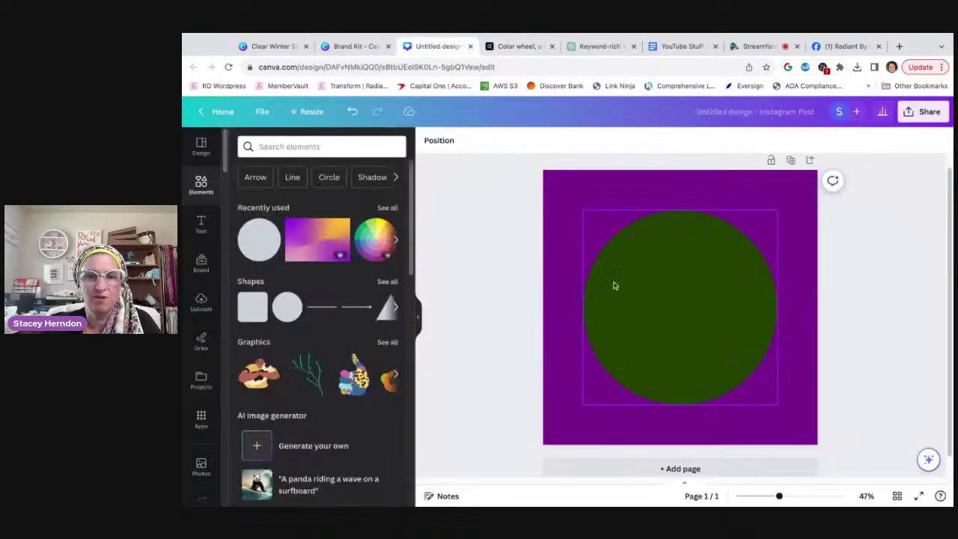
pyautogui.click(615, 285)
pyautogui.click(481, 140)
pyautogui.moveTo(296, 148); pyautogui.dragTo(237, 136)
pyautogui.write('#4F8F03')
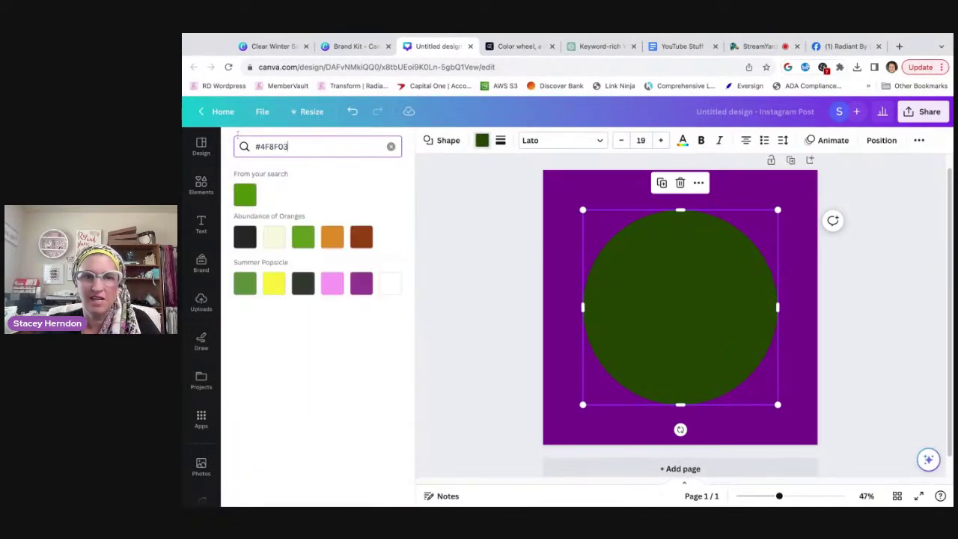
pyautogui.click(241, 195)
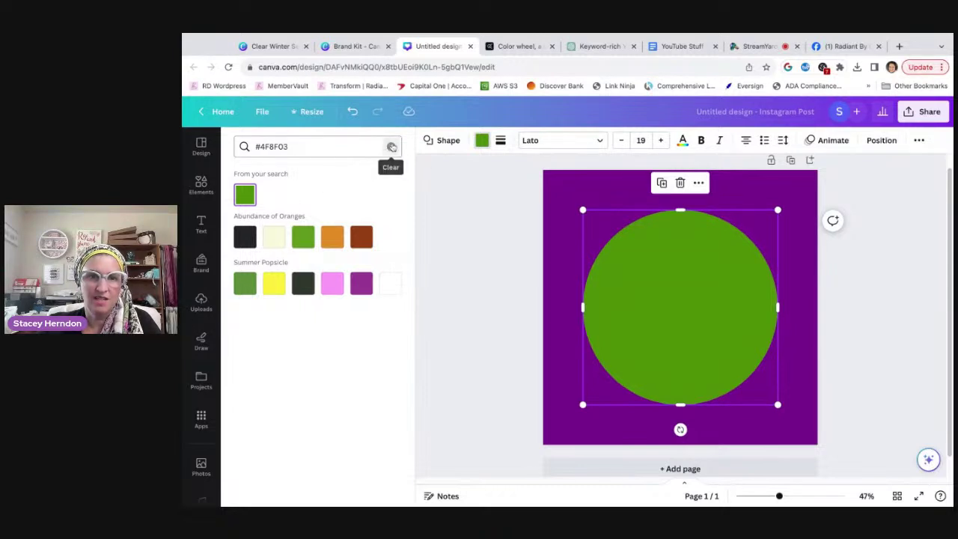
# - Clear the color search and lighten the circle's green to the pale tint #DAFFAE with the custom color picker
pyautogui.click(391, 147)
pyautogui.click(245, 204)
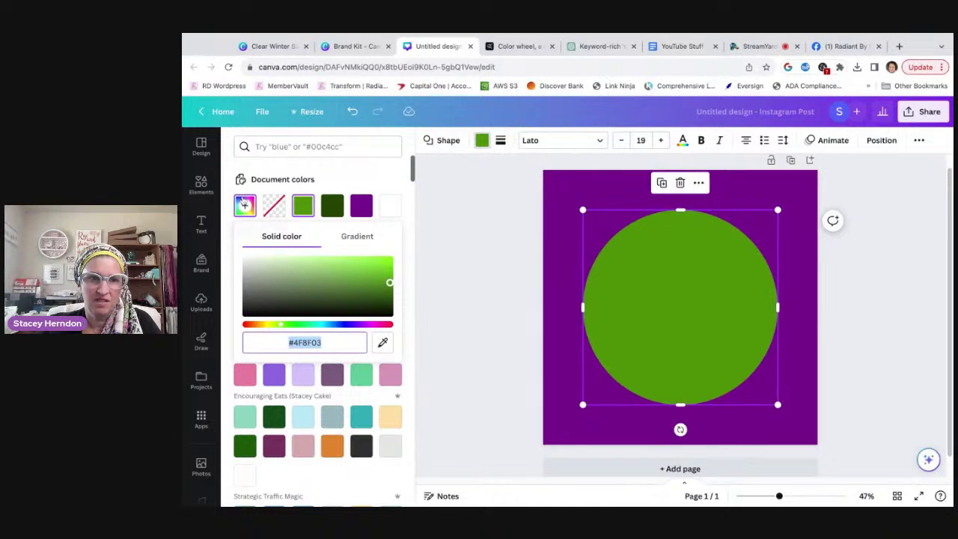
pyautogui.moveTo(390, 281); pyautogui.dragTo(291, 256)
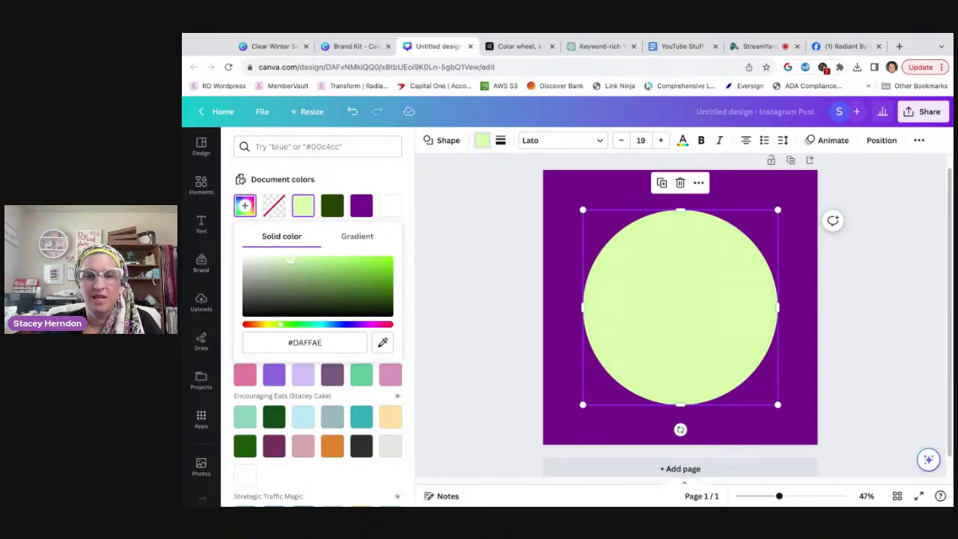
# - Lighten the circle's green further to #E2FFBF with the custom color picker
pyautogui.moveTo(295, 271); pyautogui.dragTo(292, 262)
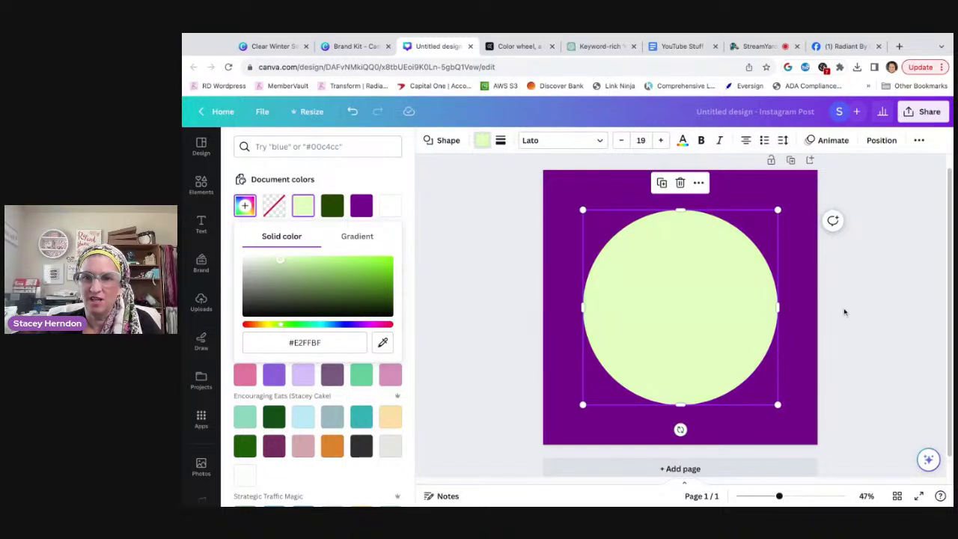
pyautogui.press('Escape')
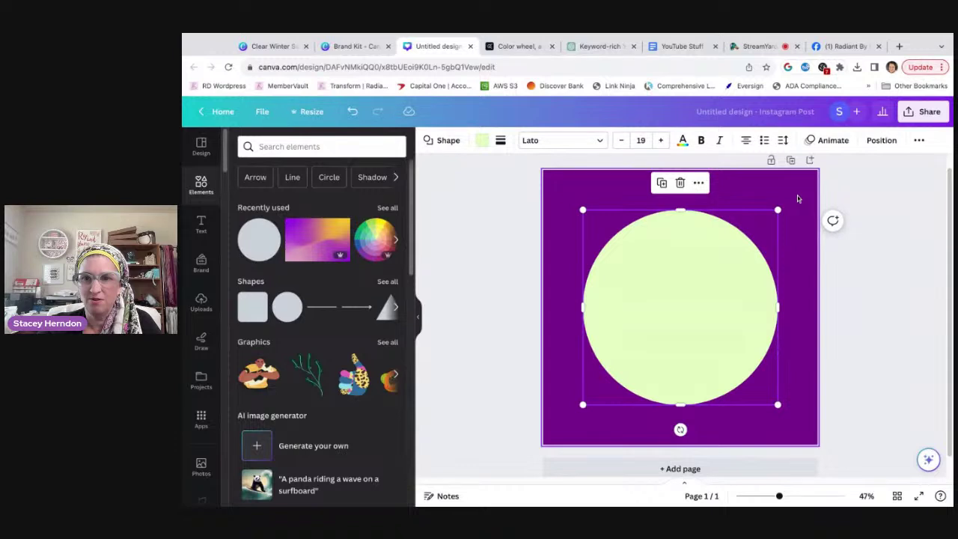
pyautogui.click(559, 194)
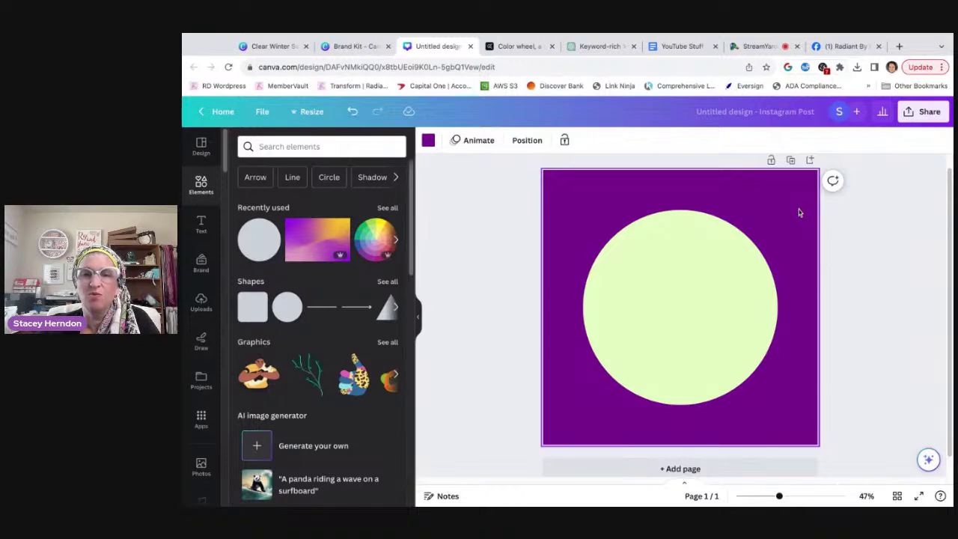
pyautogui.click(683, 288)
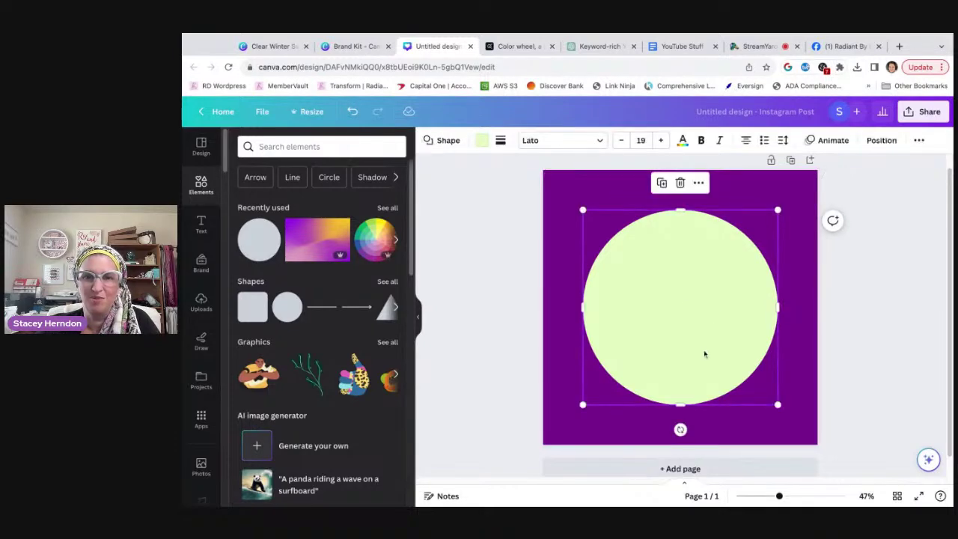
# - Change the Canva page background to the light blue #9BD4EB from the RD New brand colors
pyautogui.click(518, 47)
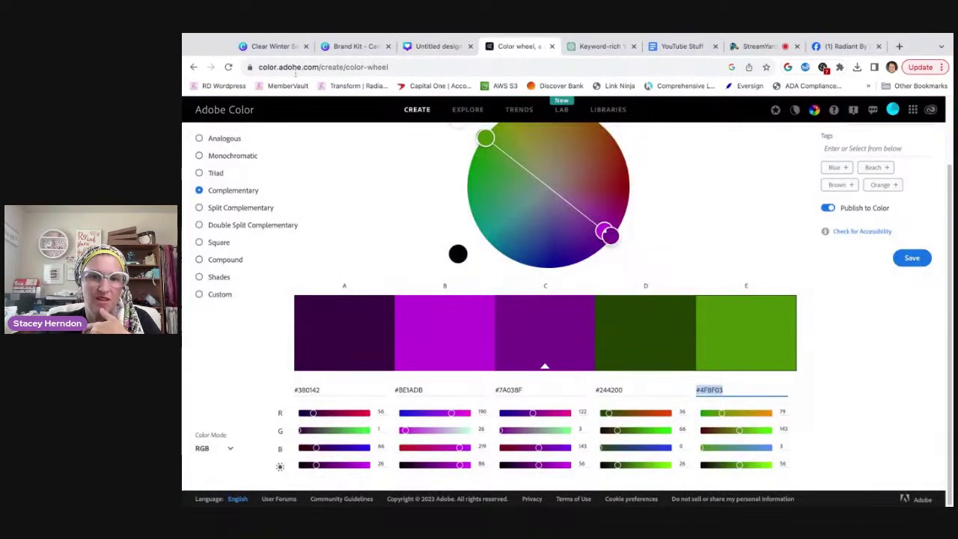
pyautogui.click(438, 46)
pyautogui.click(573, 219)
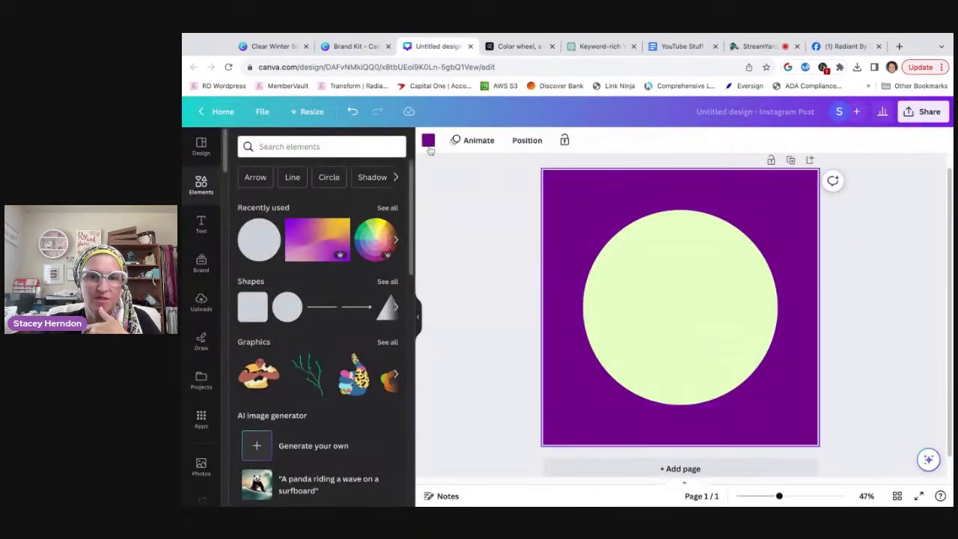
pyautogui.click(428, 141)
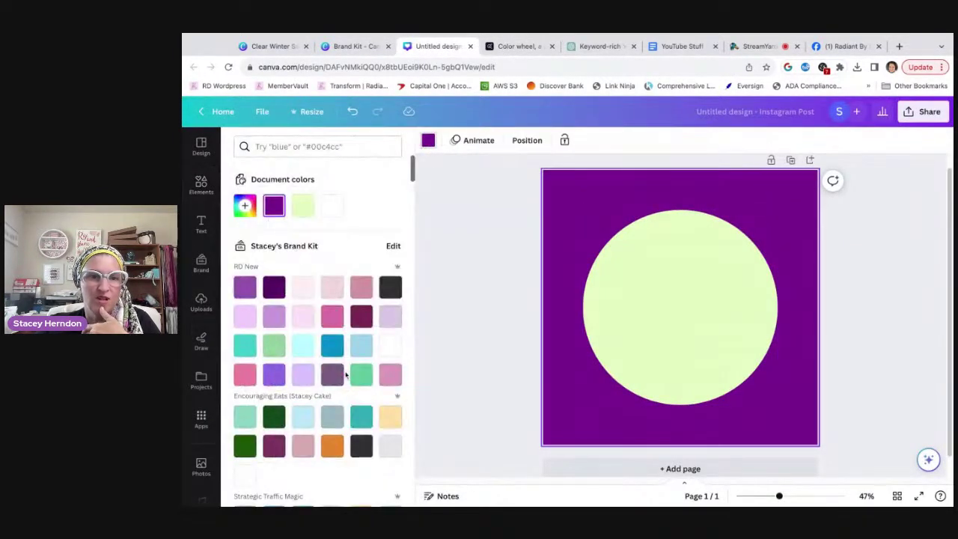
pyautogui.click(360, 347)
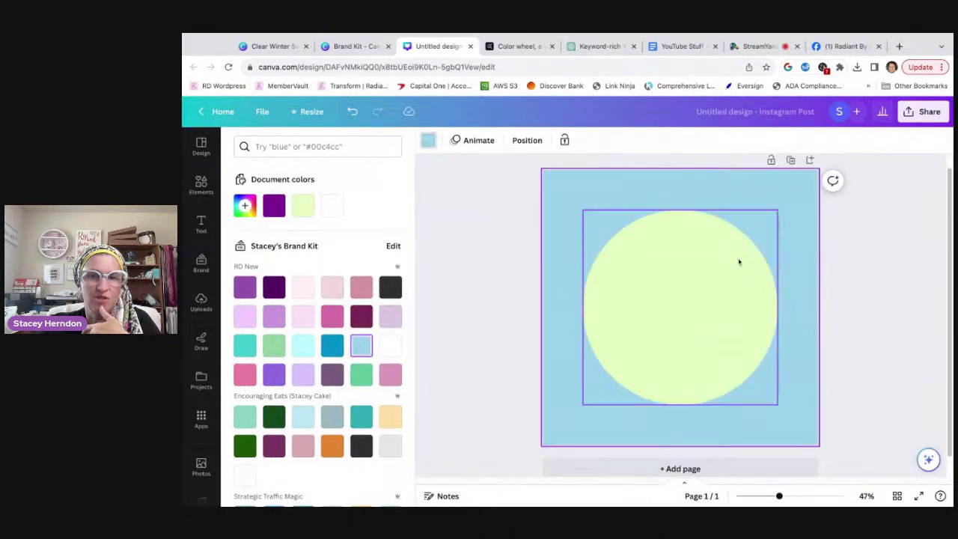
# - Copy the background's light blue hex code #9BD4EB and set it as the base color of the Adobe Color palette
pyautogui.click(244, 207)
pyautogui.hotkey('ctrl', 'c')
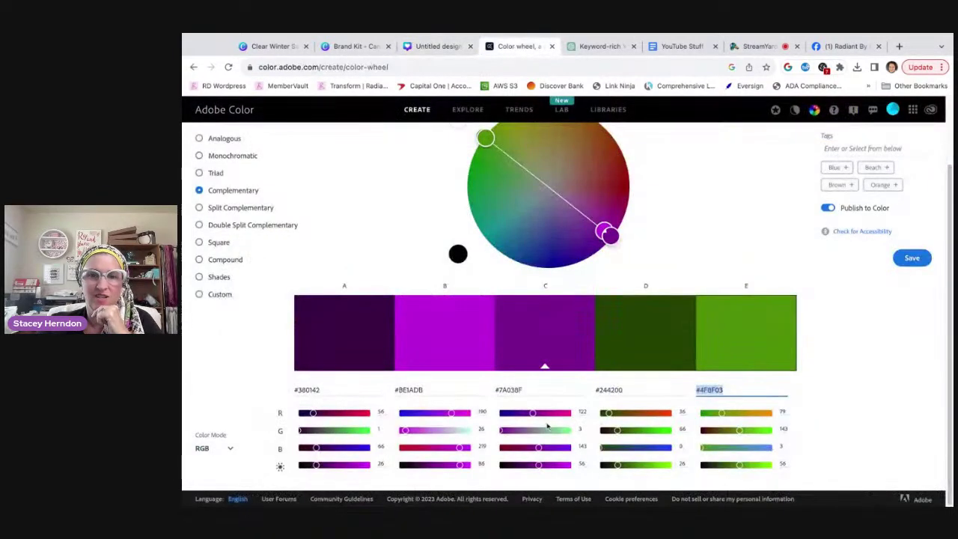
pyautogui.click(537, 388)
pyautogui.hotkey('ctrl', 'v')
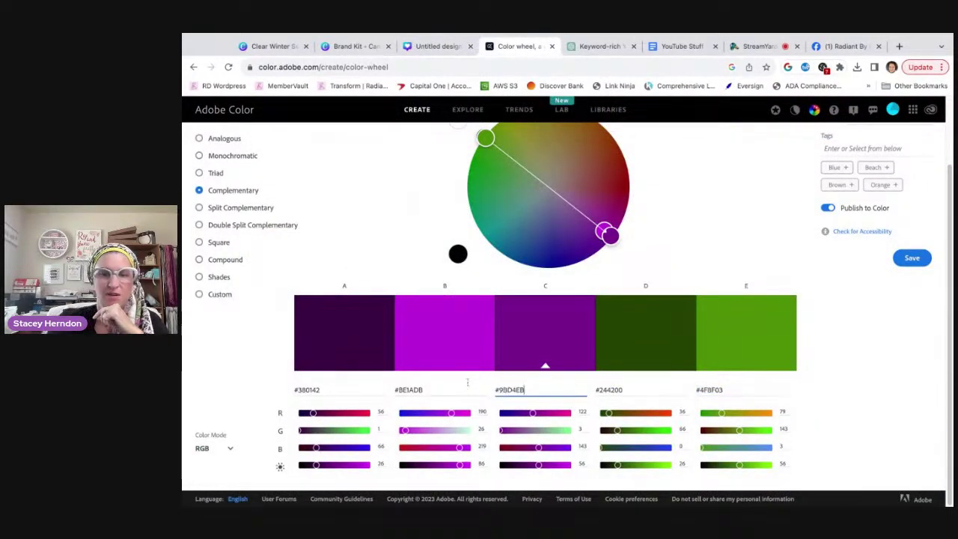
pyautogui.press('Return')
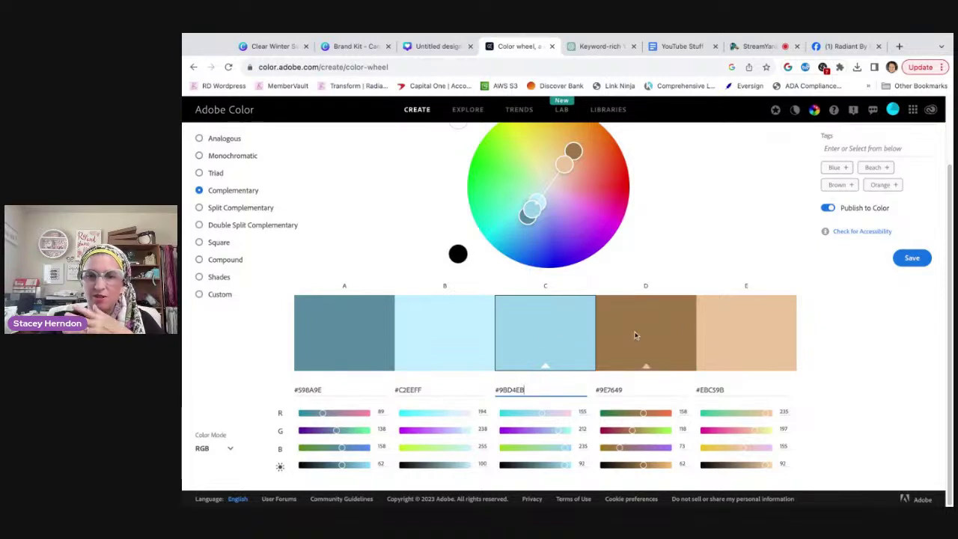
# - Copy the light tan #EBC59B from the Adobe Color palette and recolor the Canva circle with it
pyautogui.click(730, 390)
pyautogui.hotkey('ctrl', 'c')
pyautogui.click(438, 46)
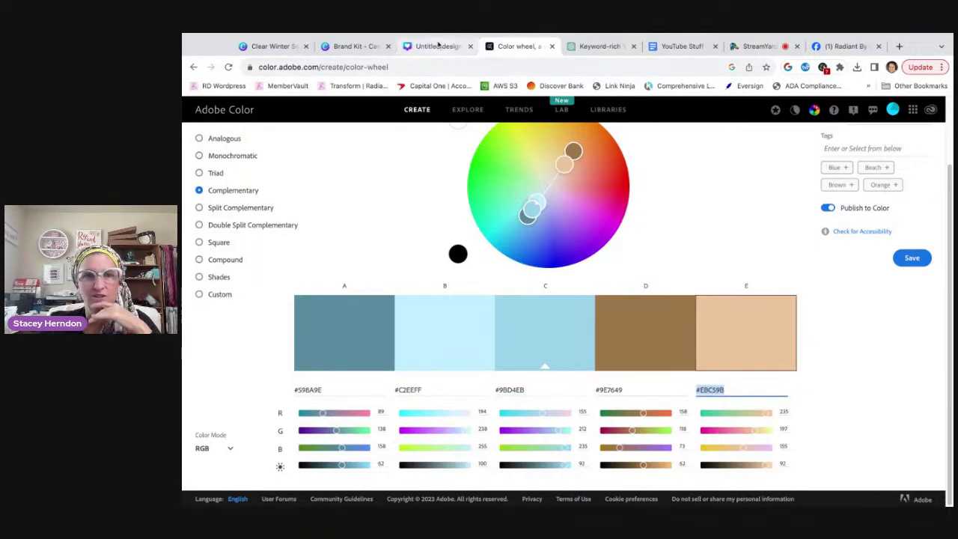
pyautogui.click(391, 145)
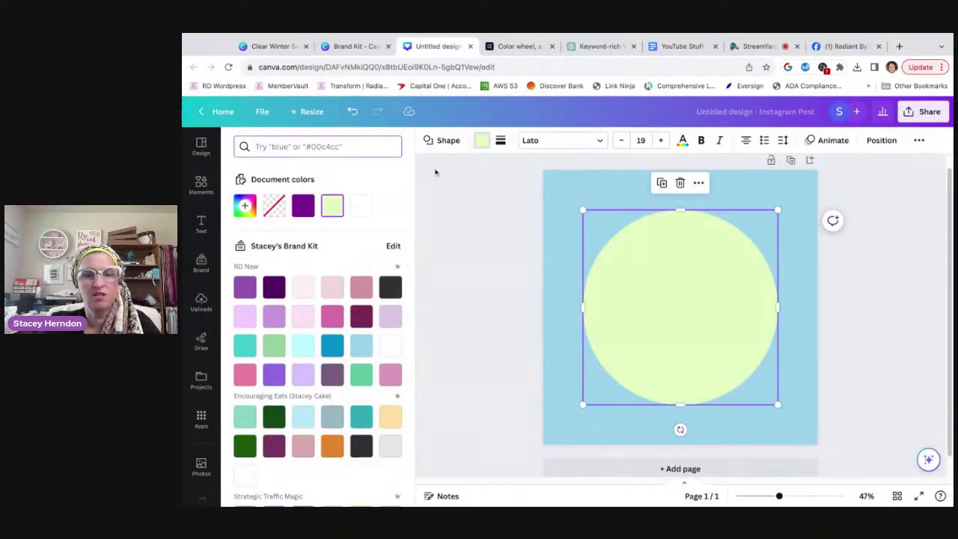
pyautogui.hotkey('ctrl', 'v')
pyautogui.click(242, 199)
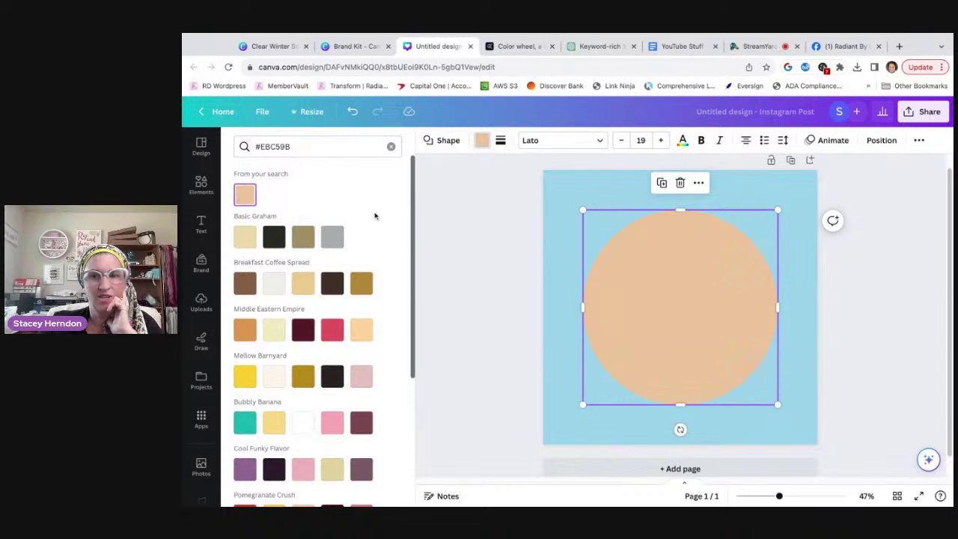
pyautogui.press('Escape')
pyautogui.click(884, 289)
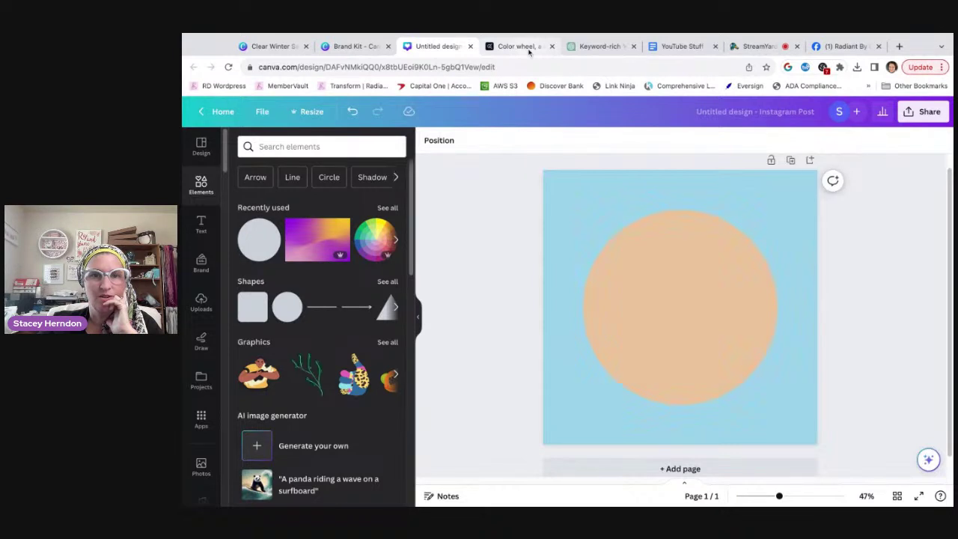
# - Clear the color search and change the page background to the pale lavender #DBC7E5 from the RD New brand colors
pyautogui.click(567, 195)
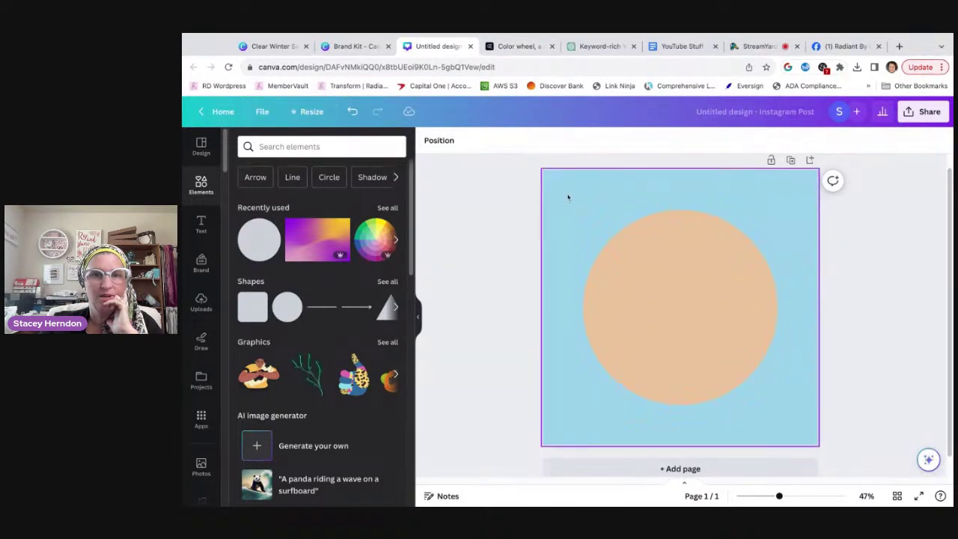
pyautogui.click(427, 140)
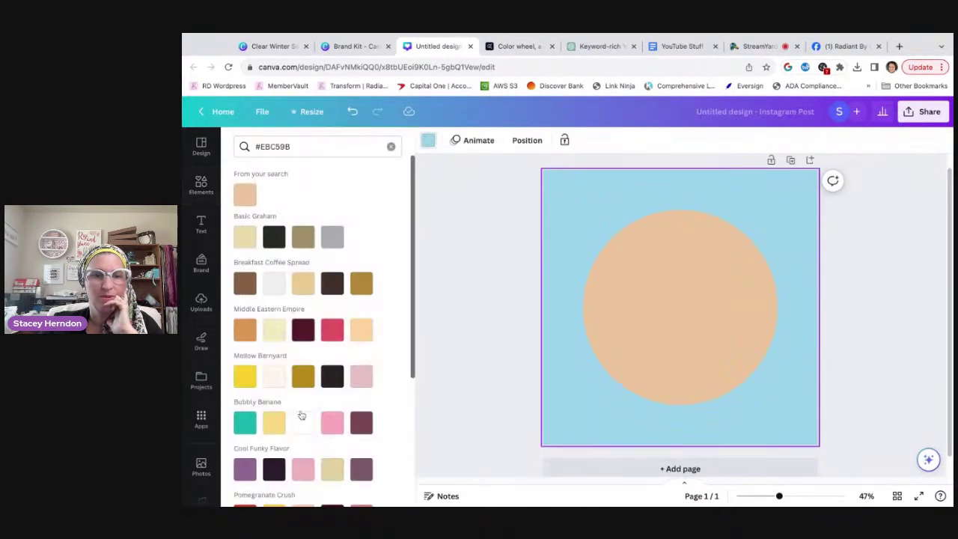
pyautogui.click(391, 146)
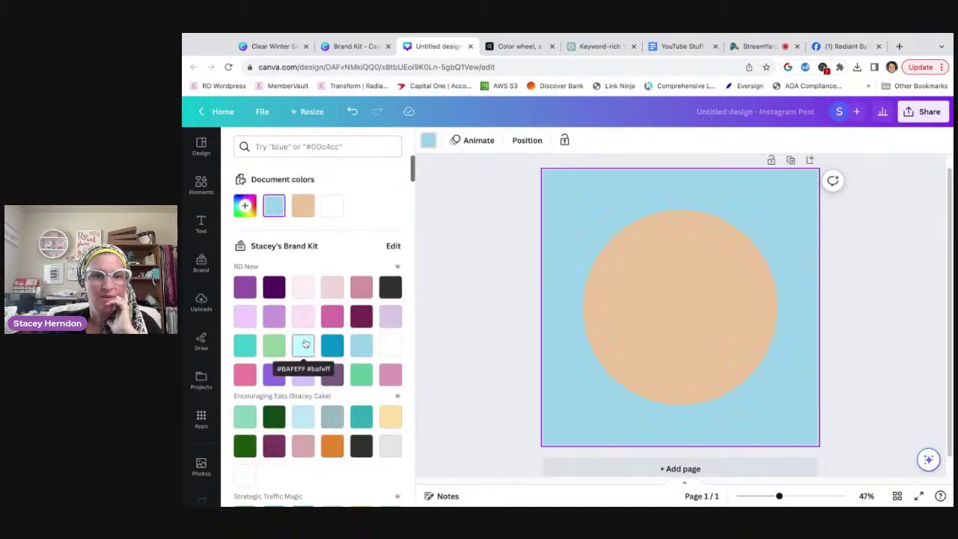
pyautogui.scroll(-1, 303, 342)
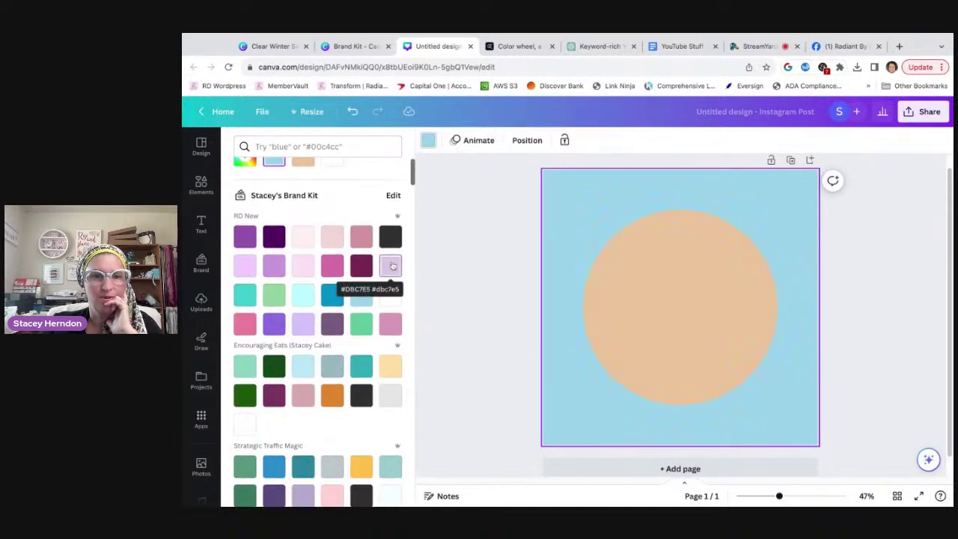
pyautogui.click(391, 266)
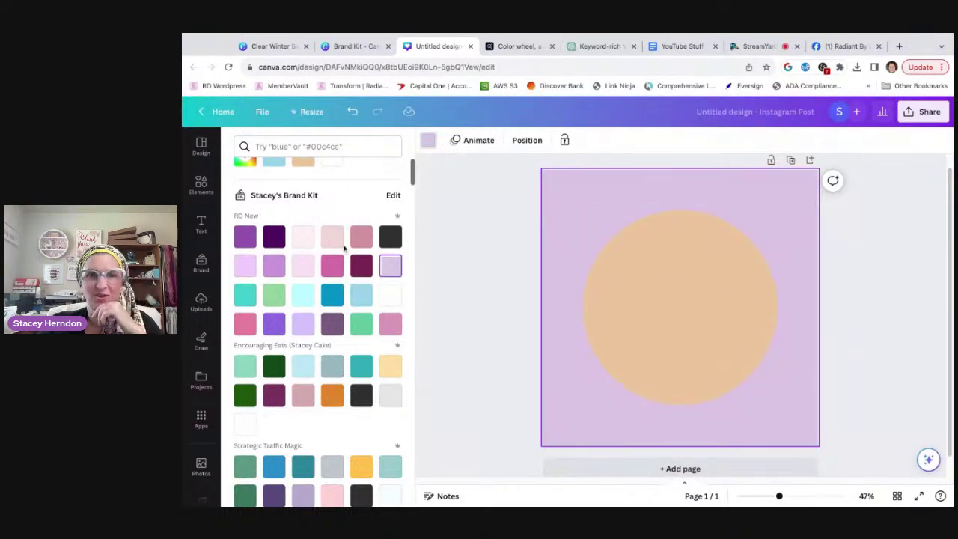
# - Copy the lavender hex code #DBC7E5 from Canva and set it as the base color of the Adobe Color palette
pyautogui.click(246, 164)
pyautogui.hotkey('ctrl', 'c')
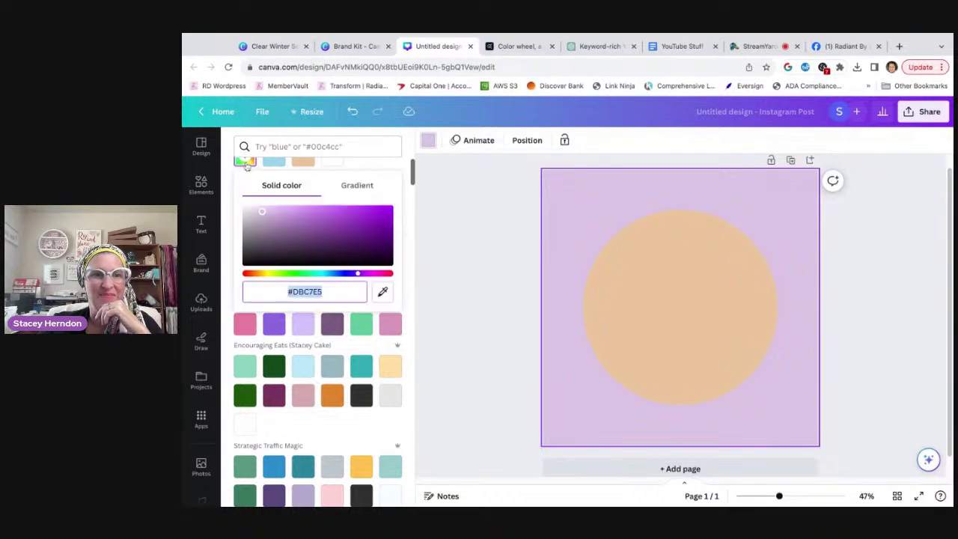
pyautogui.click(515, 47)
pyautogui.click(524, 392)
pyautogui.hotkey('ctrl', 'v')
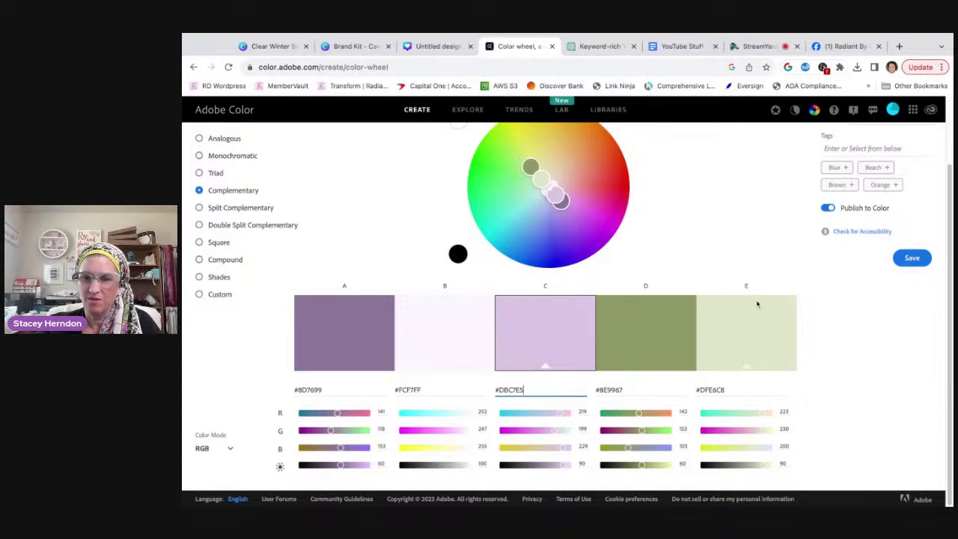
# - Copy the olive green #8E9967 from the Adobe Color palette and apply it to the Canva circle, keeping the lavender background
pyautogui.click(630, 389)
pyautogui.hotkey('ctrl', 'c')
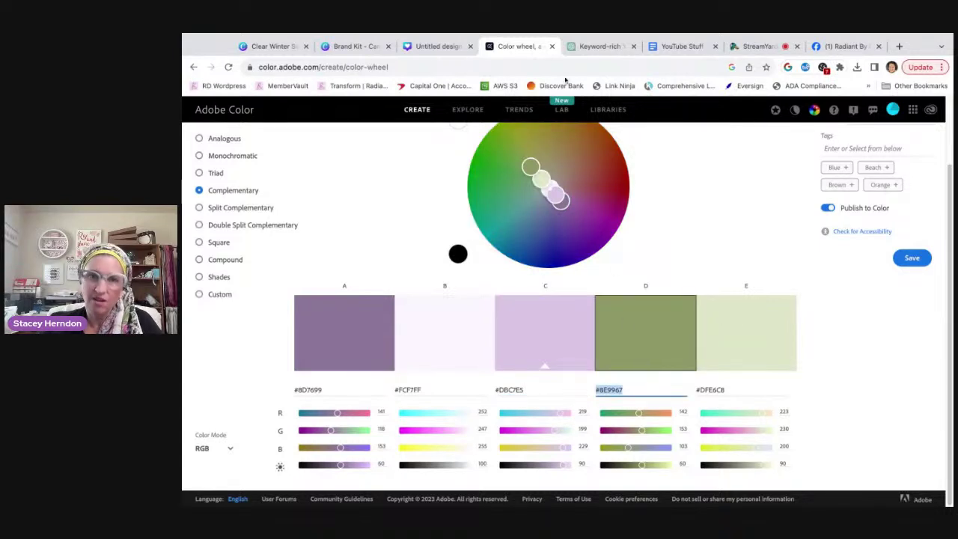
pyautogui.click(437, 46)
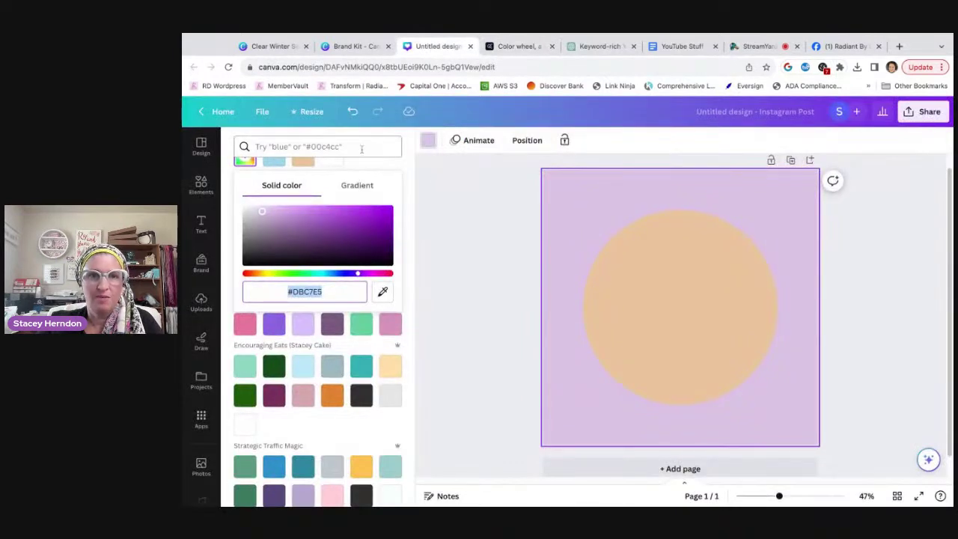
pyautogui.click(336, 149)
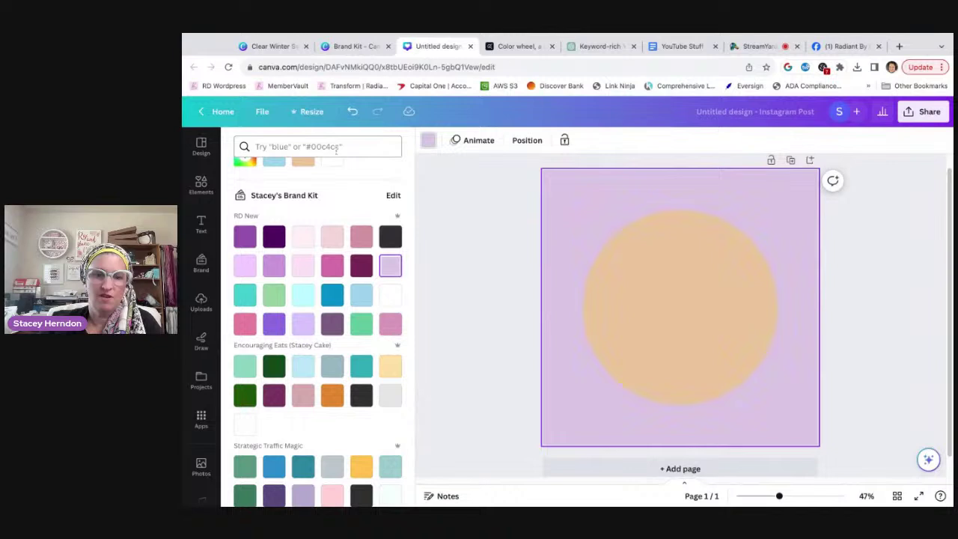
pyautogui.hotkey('ctrl', 'v')
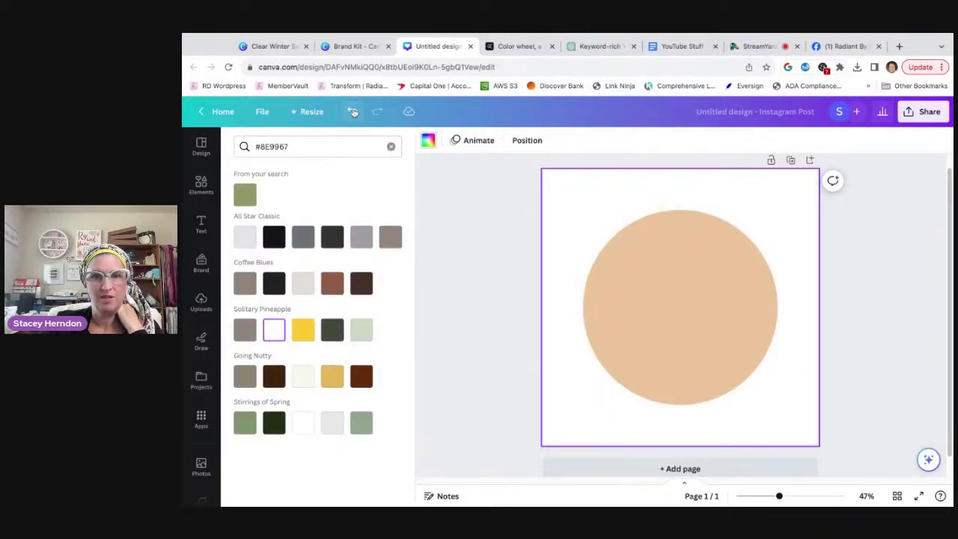
pyautogui.click(352, 112)
pyautogui.hotkey('ctrl', 'y')
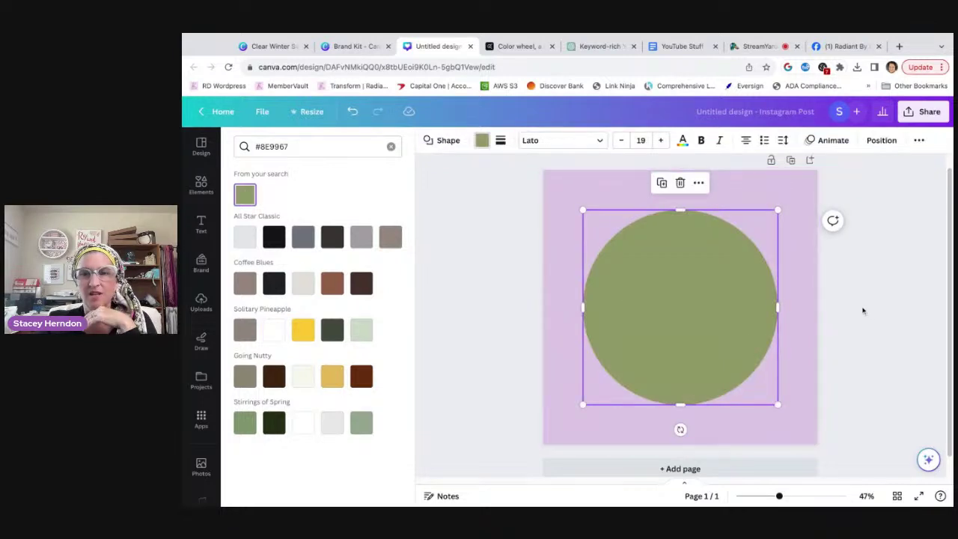
pyautogui.click(549, 200)
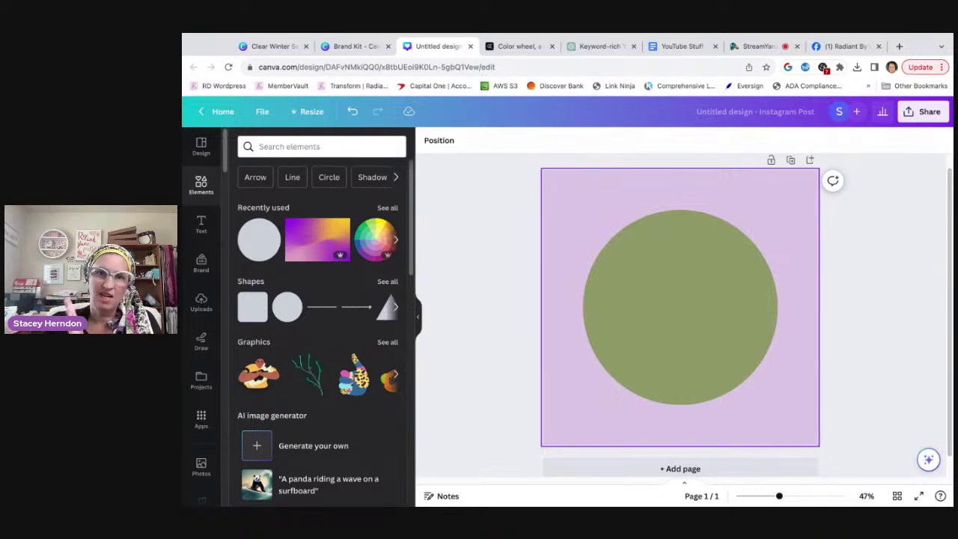
# - Switch to Adobe Color and move the base color on the wheel to the bright red #E61503
pyautogui.click(508, 46)
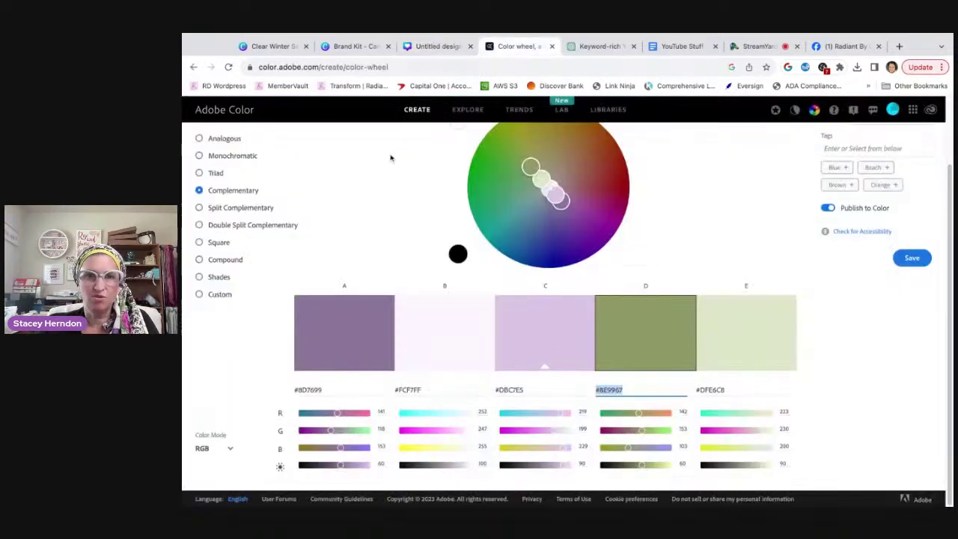
pyautogui.moveTo(557, 196); pyautogui.dragTo(631, 174)
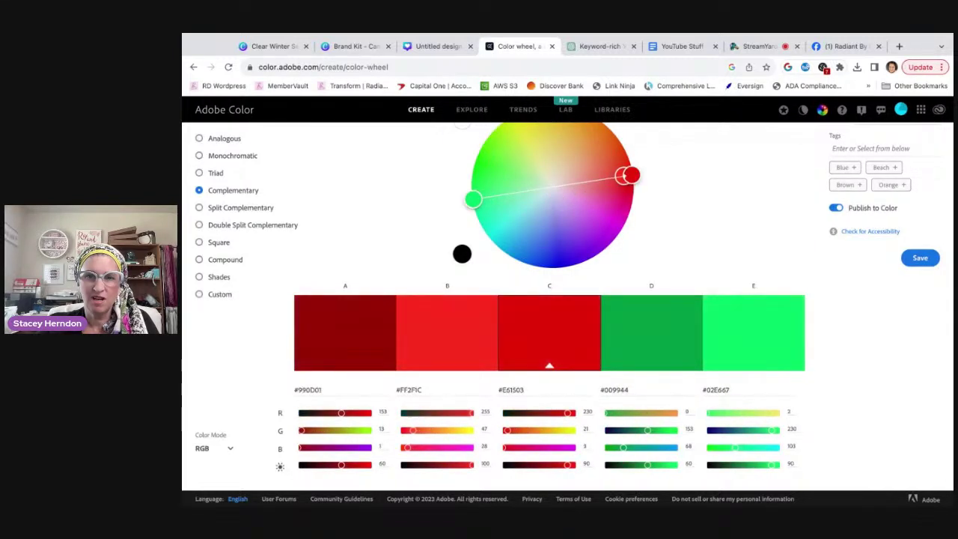